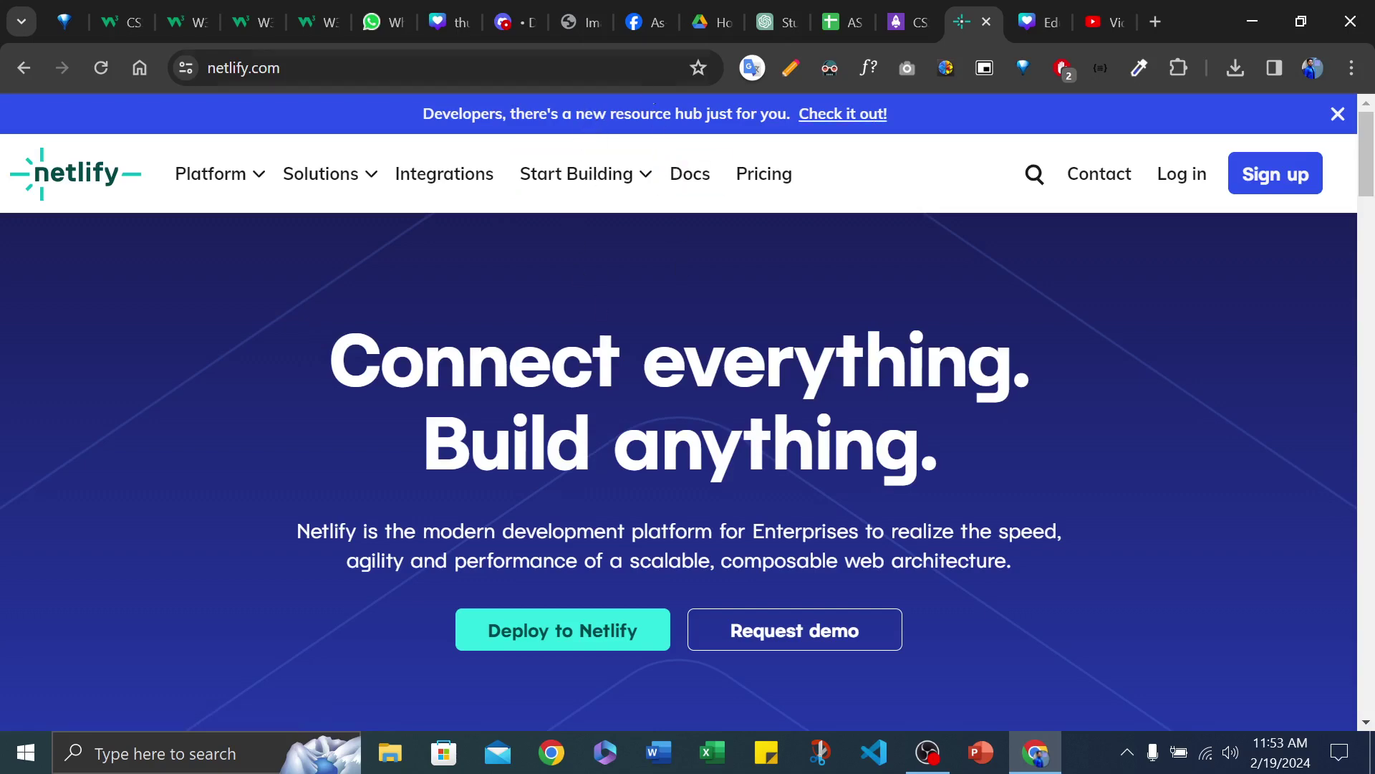
Look over the deployed image gallery site, checking its web address and page heading.
click(570, 23)
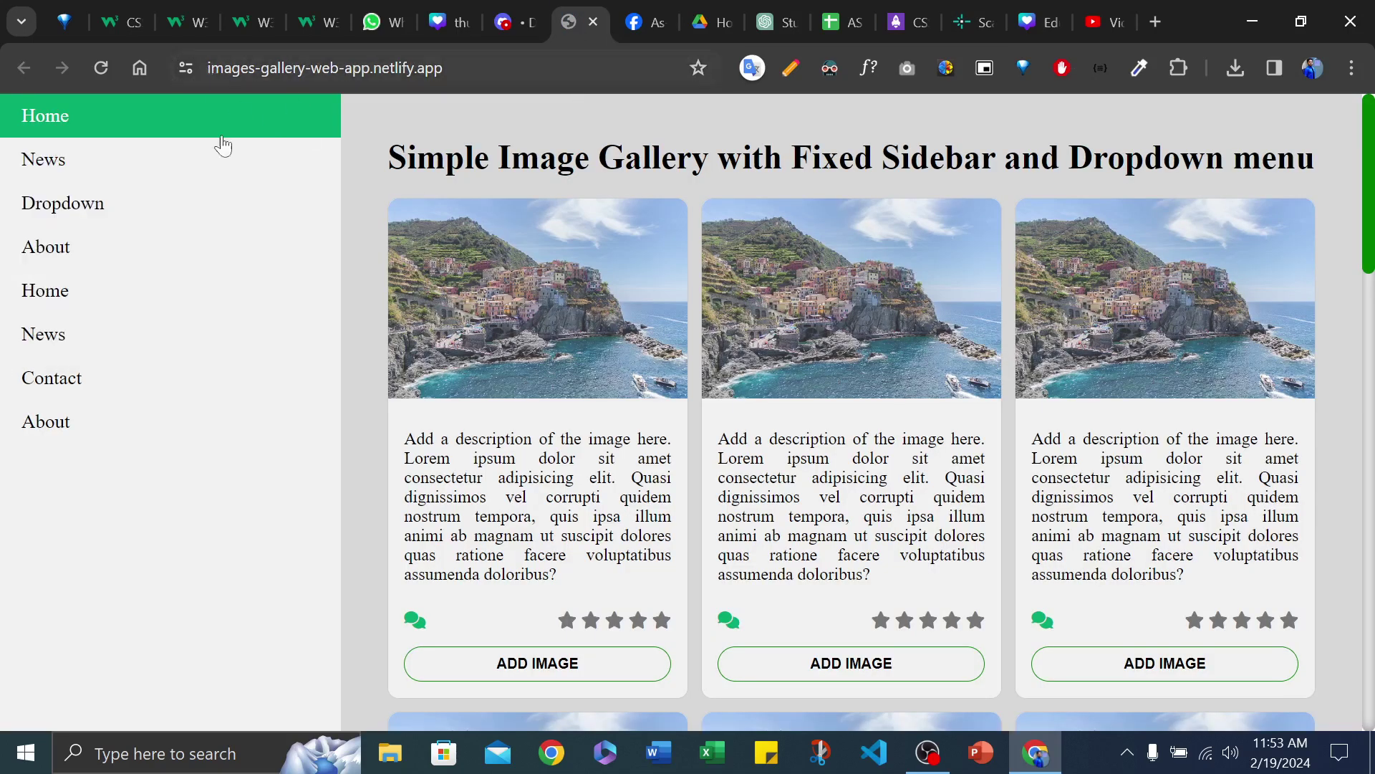
scroll(558, 333, down, 6)
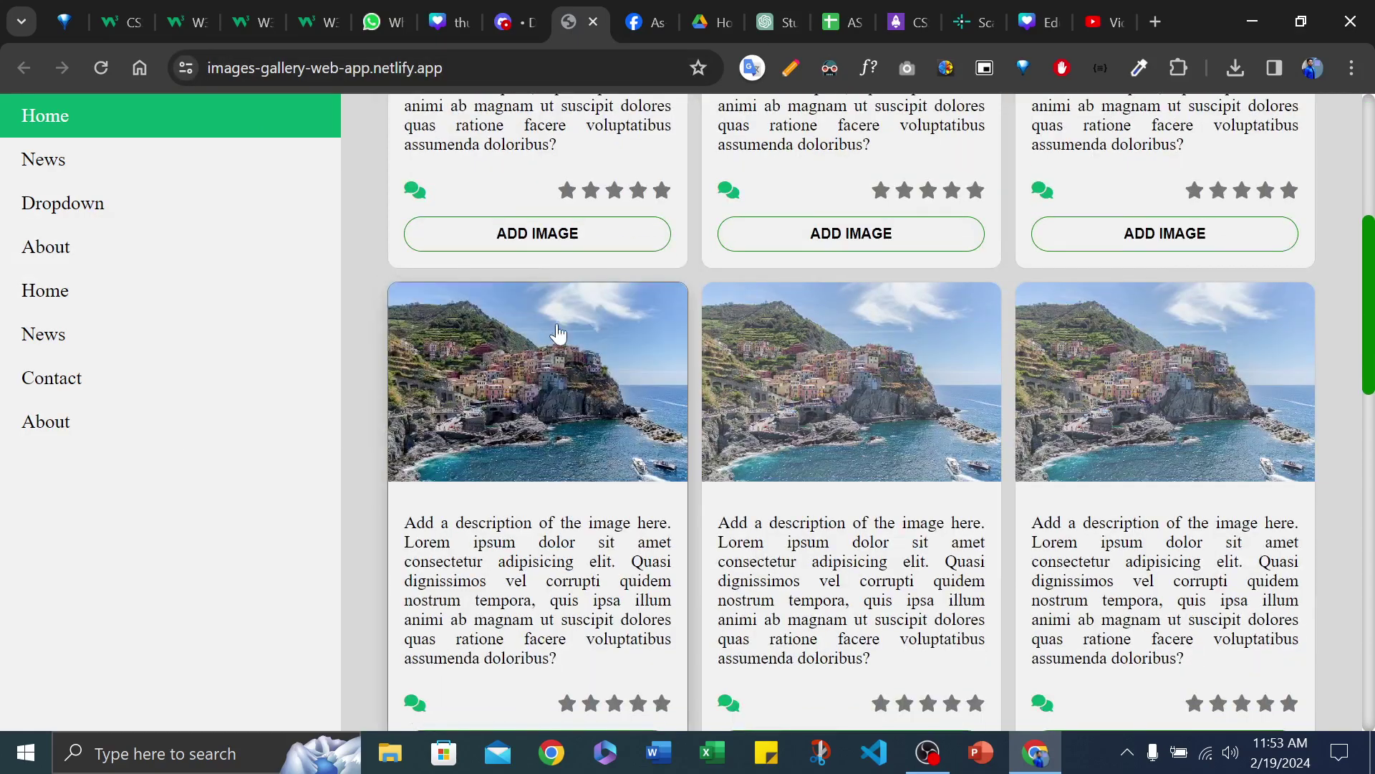
drag(443, 68, 207, 67)
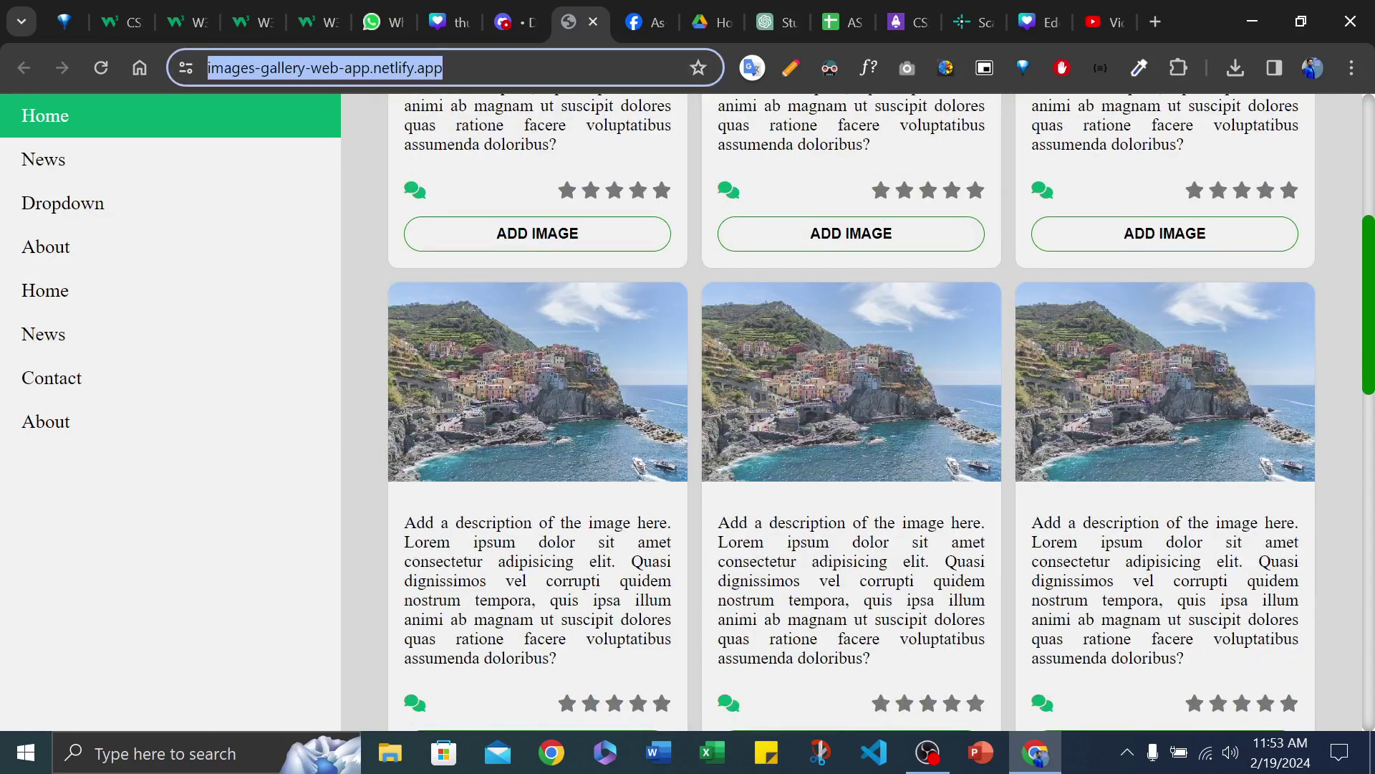
click(372, 317)
scroll(372, 316, down, 3)
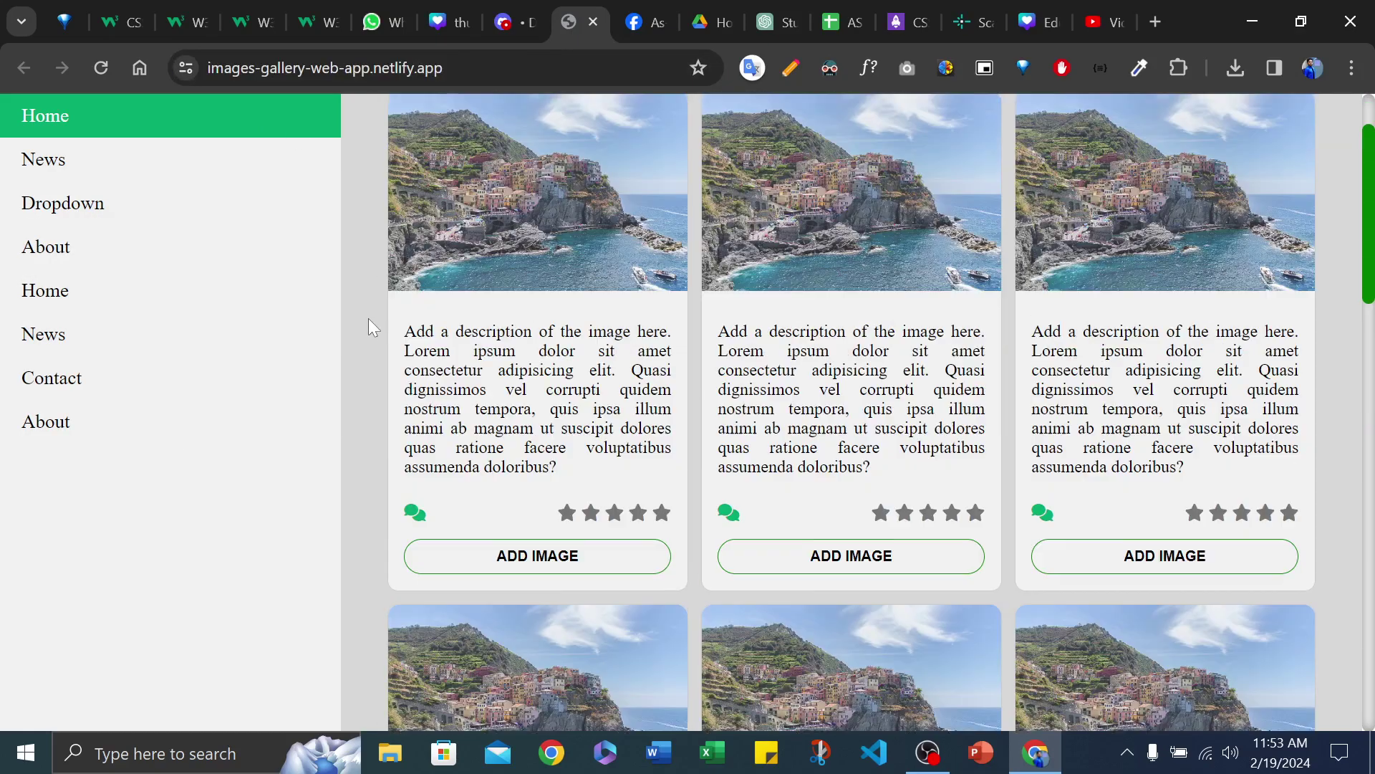
scroll(368, 318, up, 2)
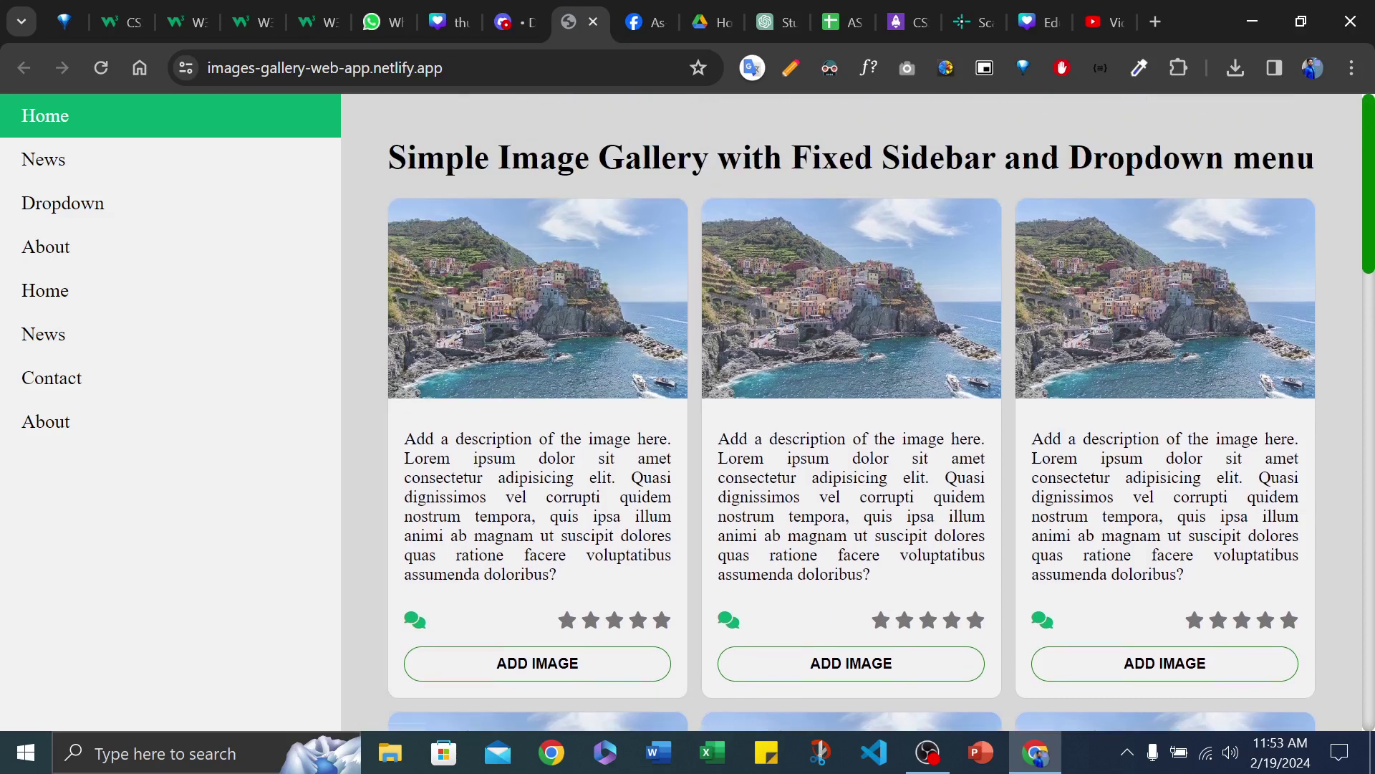
mouse_move(387, 158)
mouse_down()
mouse_move(654, 193)
mouse_move(1342, 200)
mouse_move(1068, 161)
mouse_move(380, 168)
mouse_up()
click(1337, 165)
click(380, 229)
scroll(614, 414, down, 3)
scroll(570, 514, up, 3)
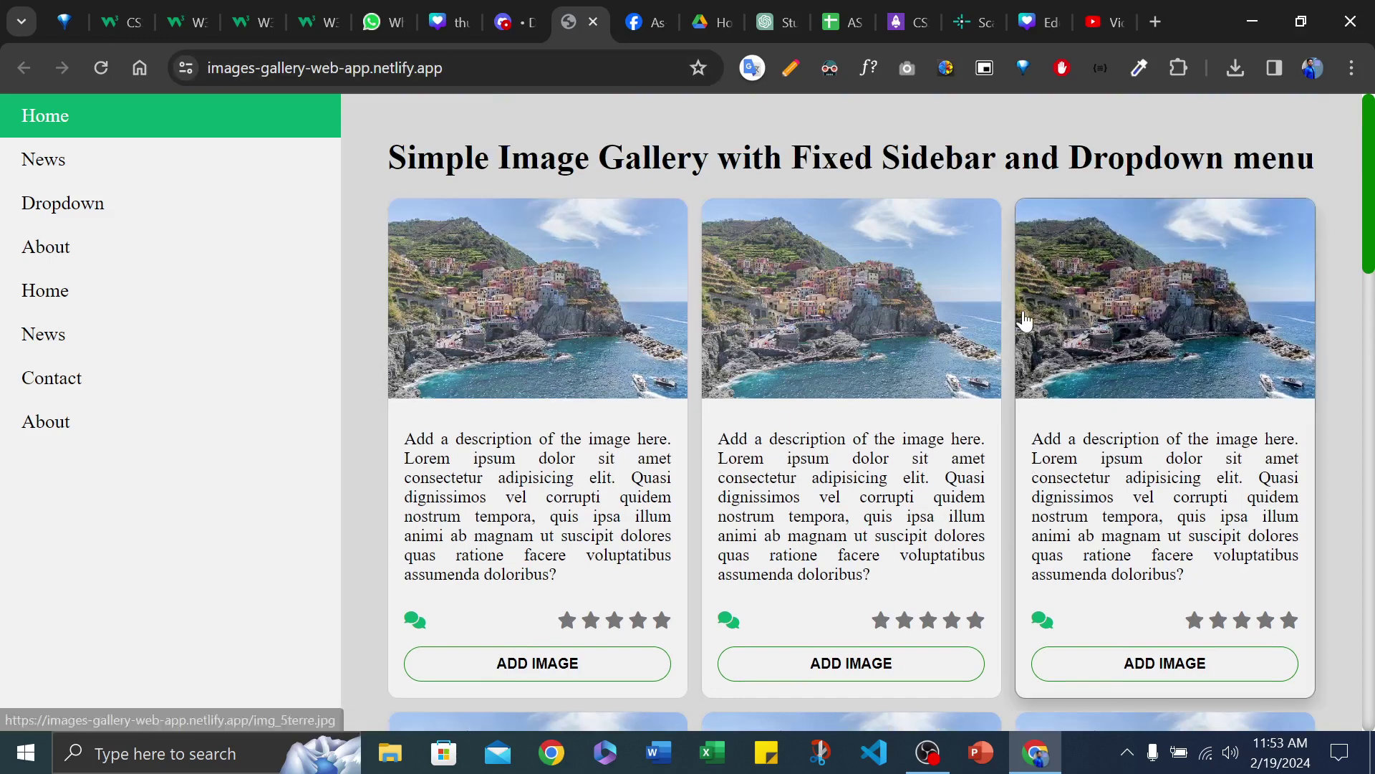
Return to the Netlify homepage, browse it, and start sign-up from the header's Sign up button.
click(957, 19)
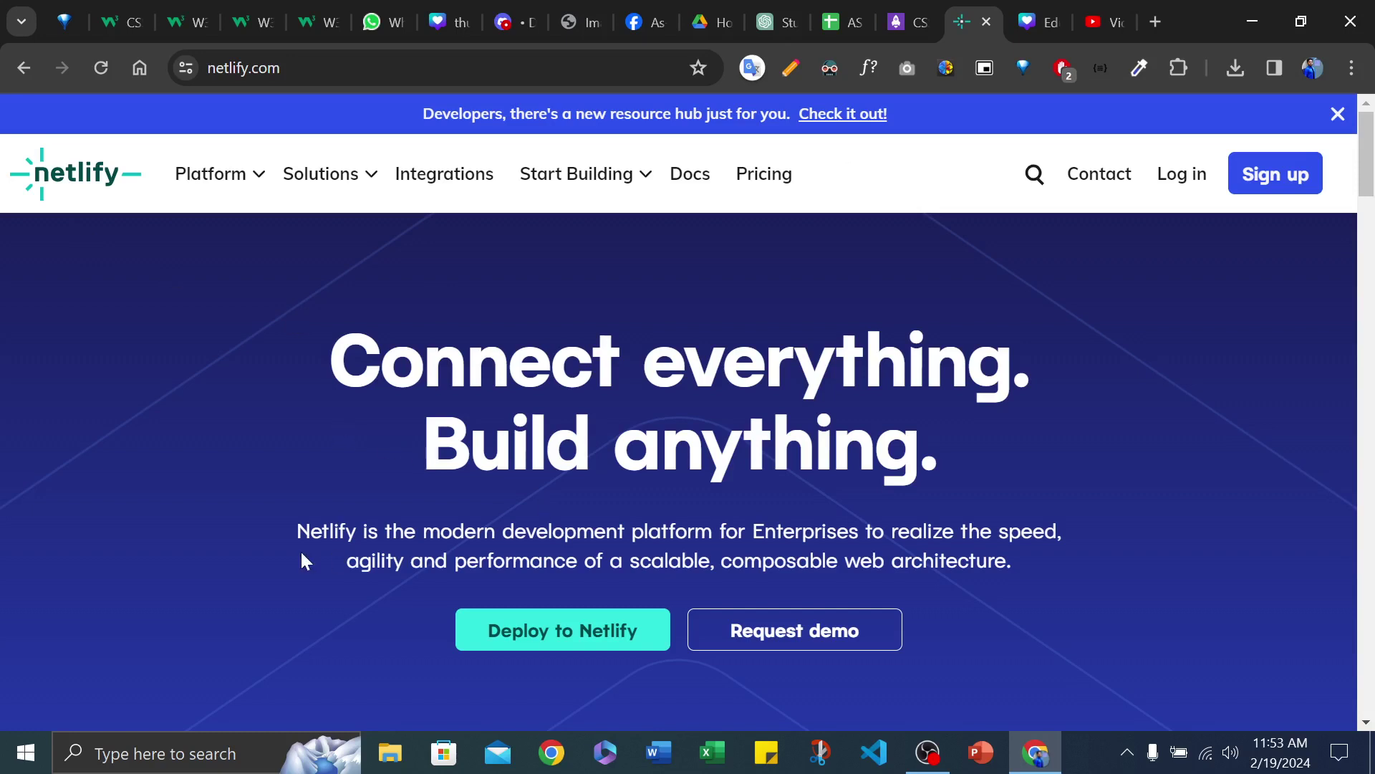
scroll(623, 485, down, 2)
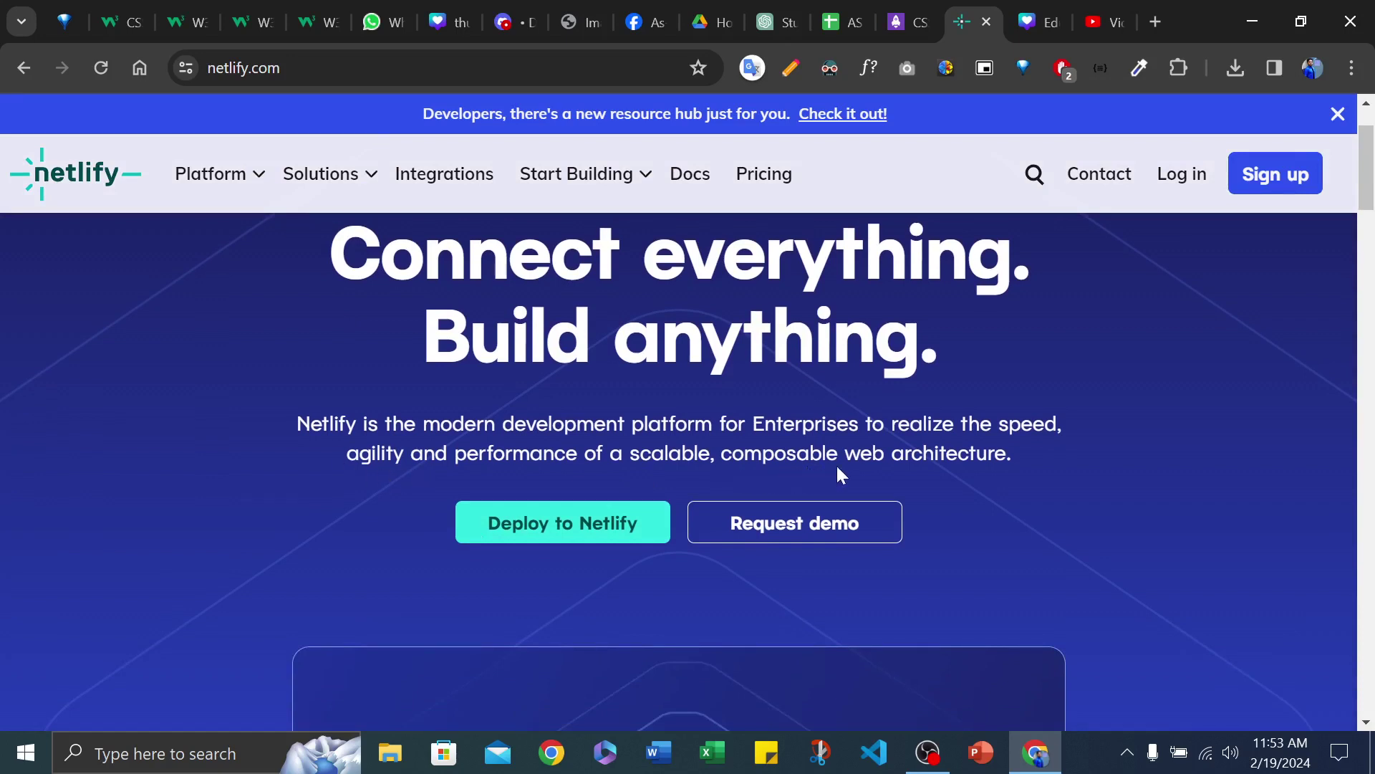
scroll(995, 462, down, 3)
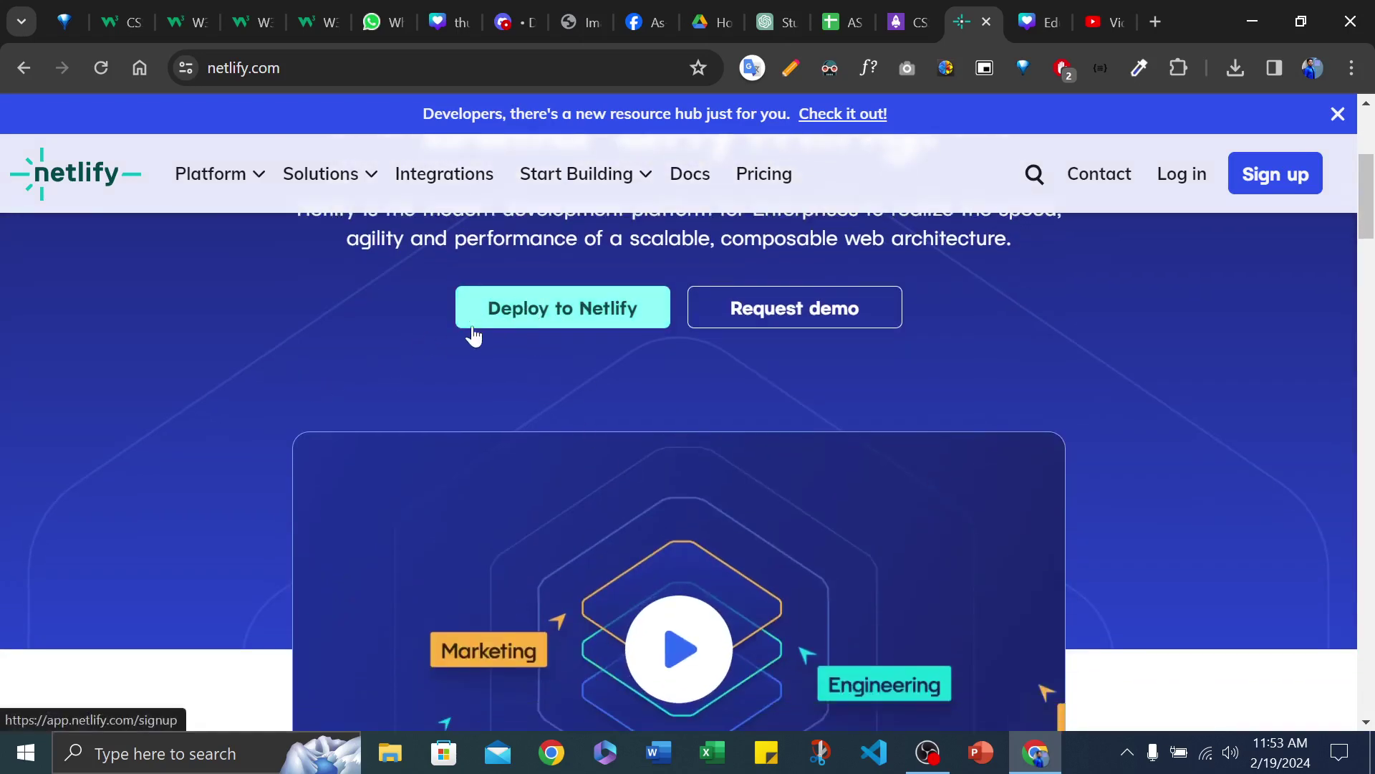
scroll(308, 448, down, 3)
scroll(509, 454, down, 6)
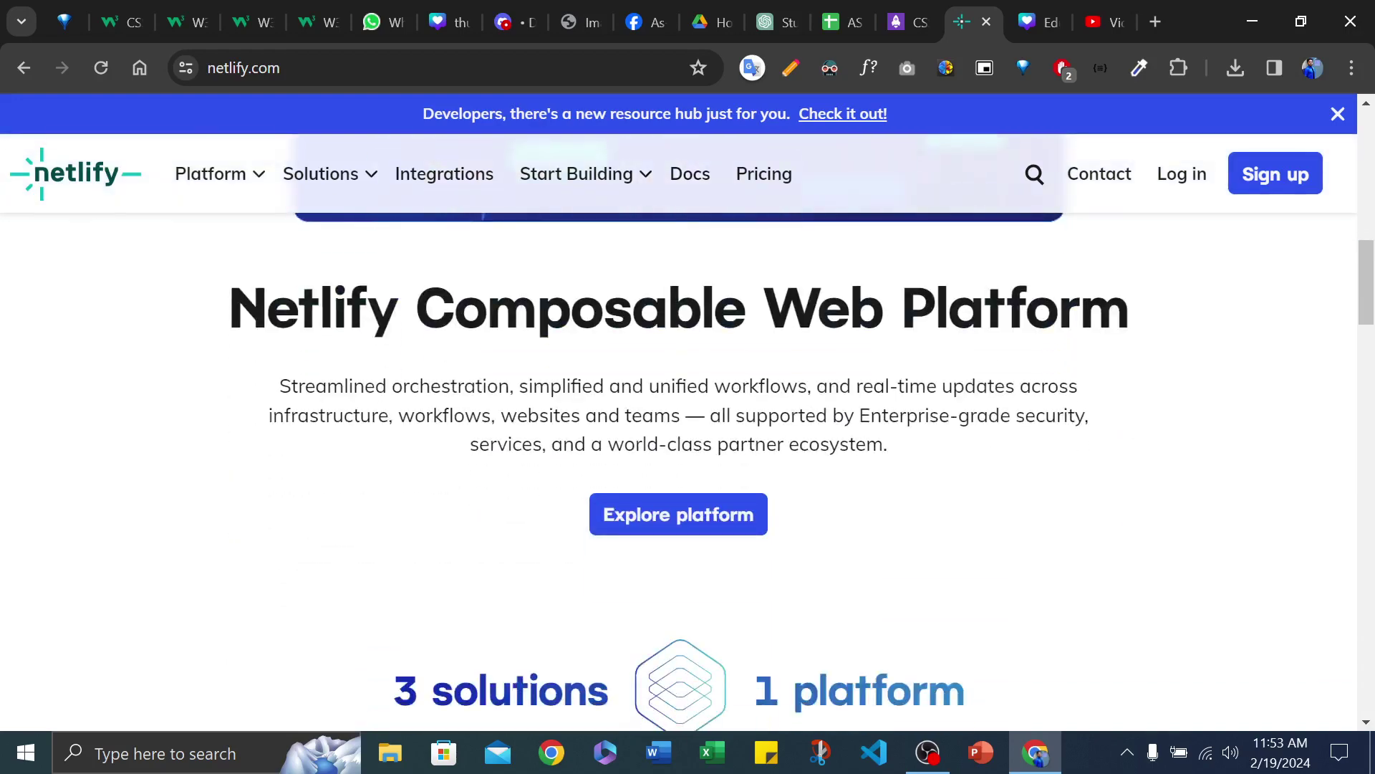
scroll(727, 454, up, 3)
scroll(476, 546, down, 9)
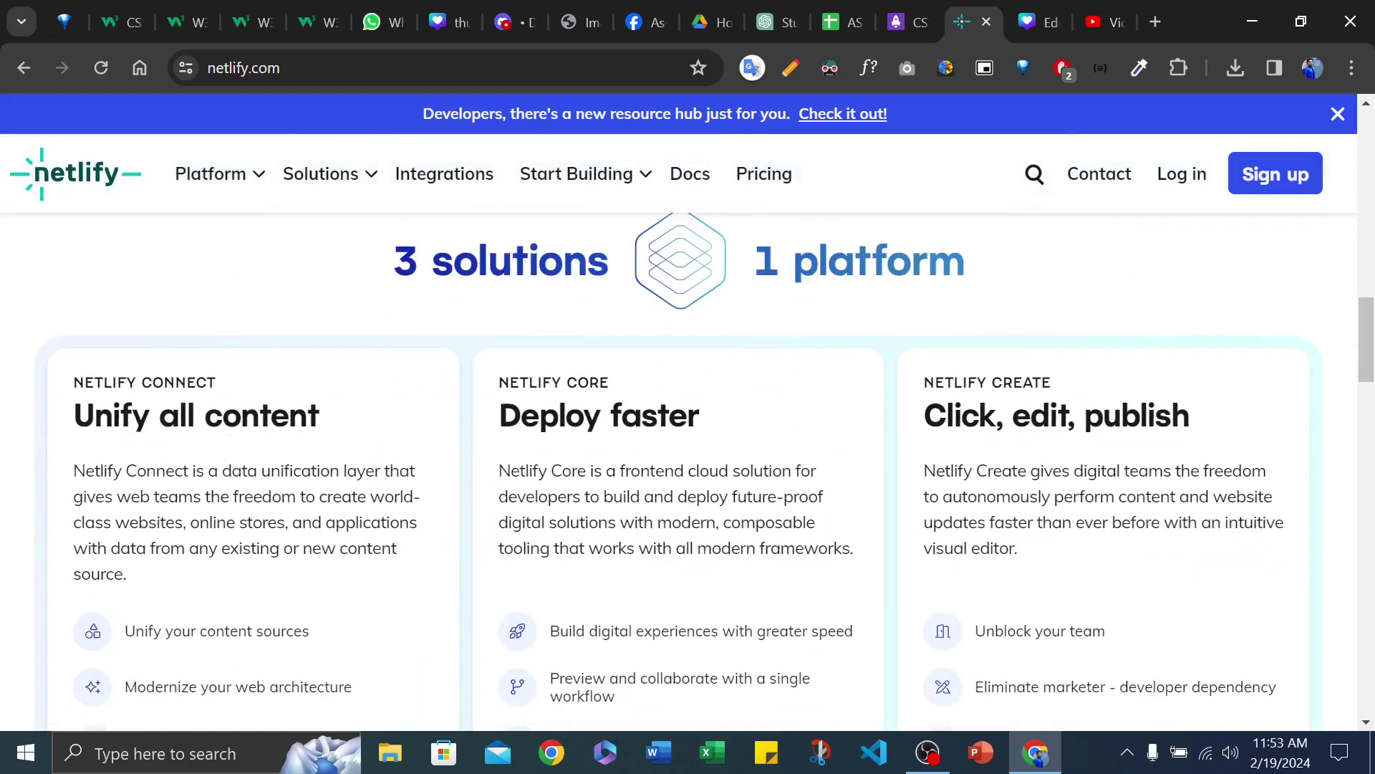
scroll(347, 393, down, 5)
scroll(421, 423, up, 5)
scroll(459, 401, up, 7)
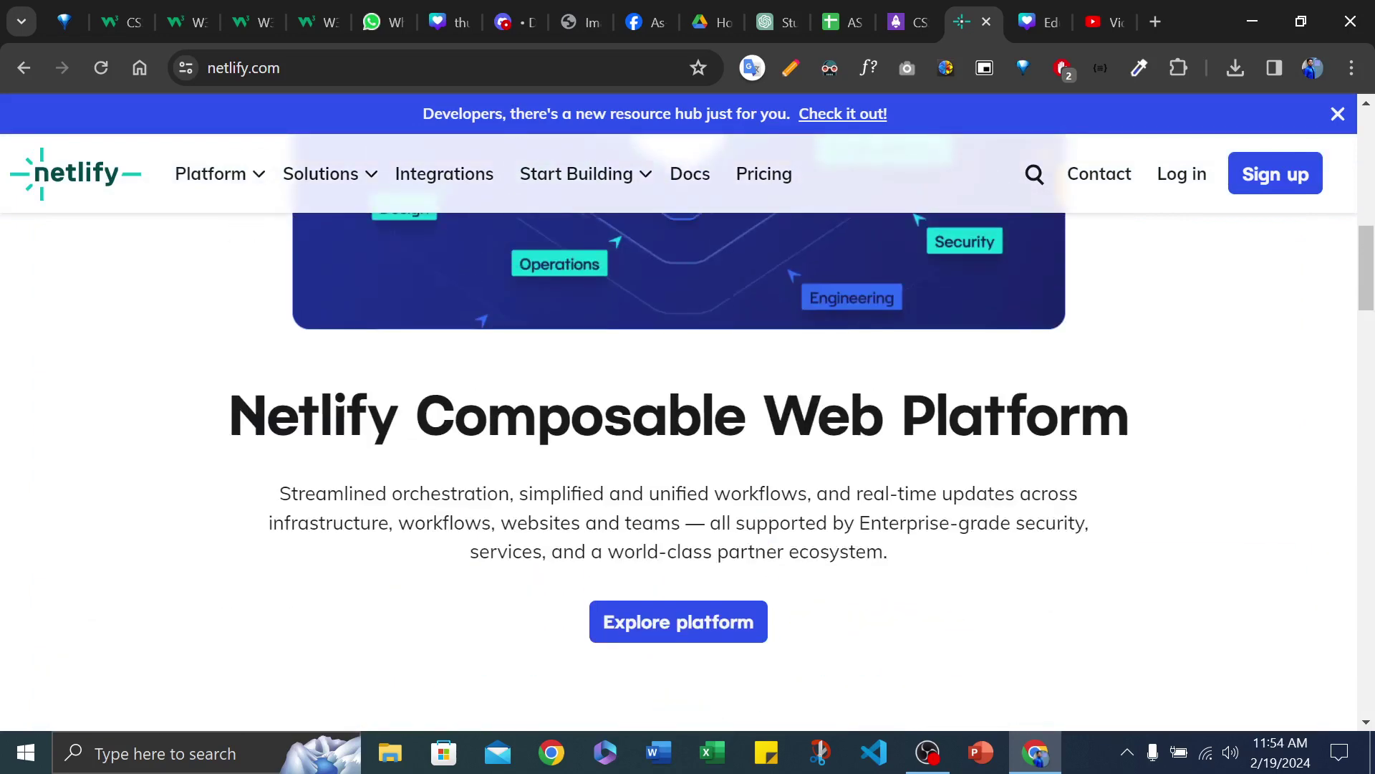
scroll(638, 448, up, 12)
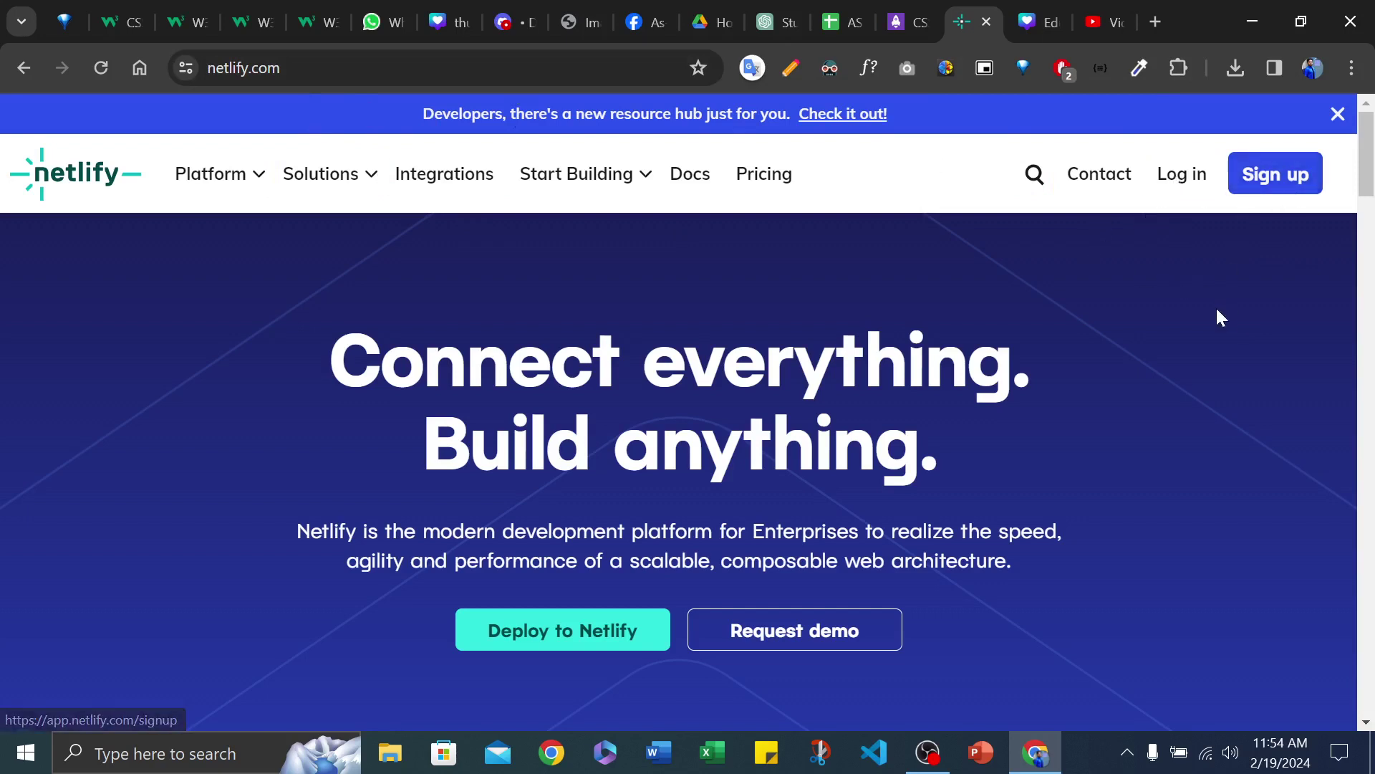
click(1275, 176)
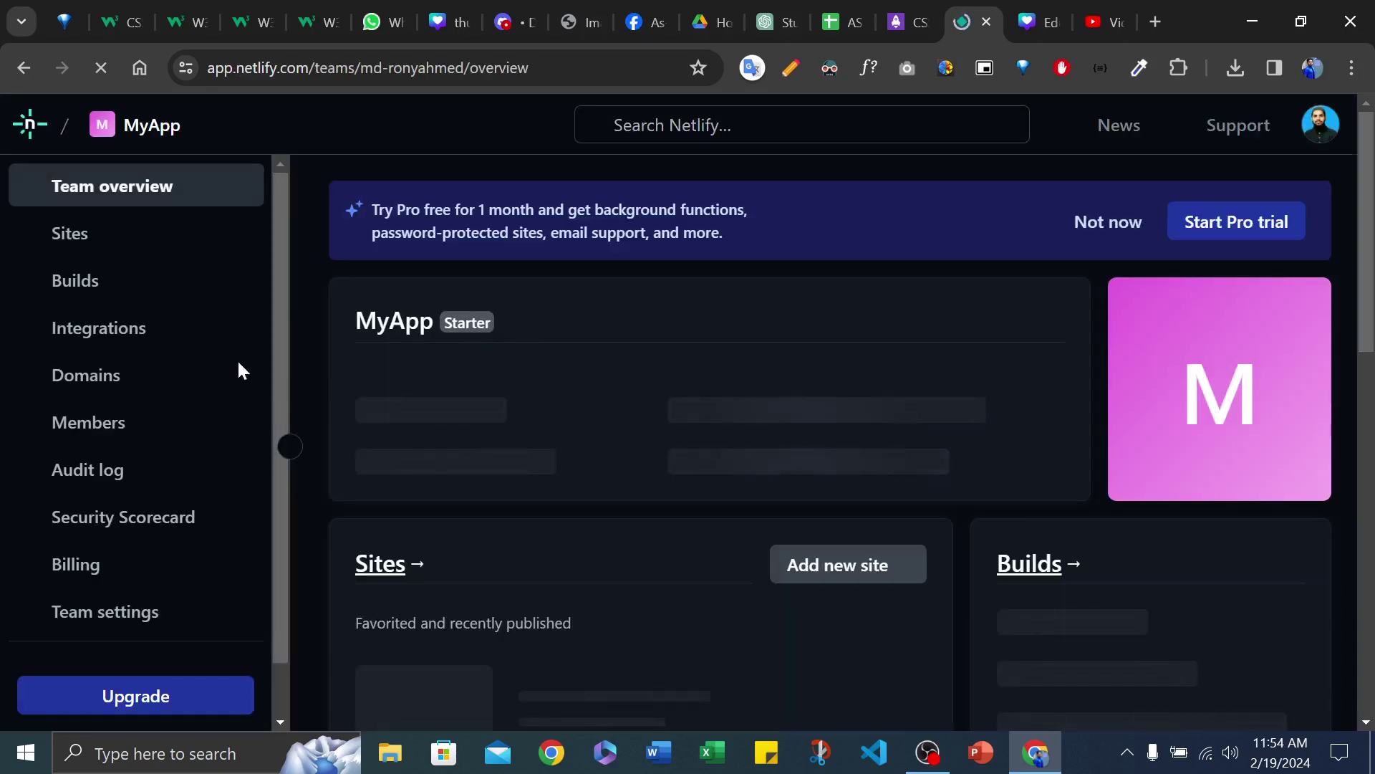
Sign out from the avatar menu and browse the GitHub, GitLab, Bitbucket and email sign-up options.
click(1320, 142)
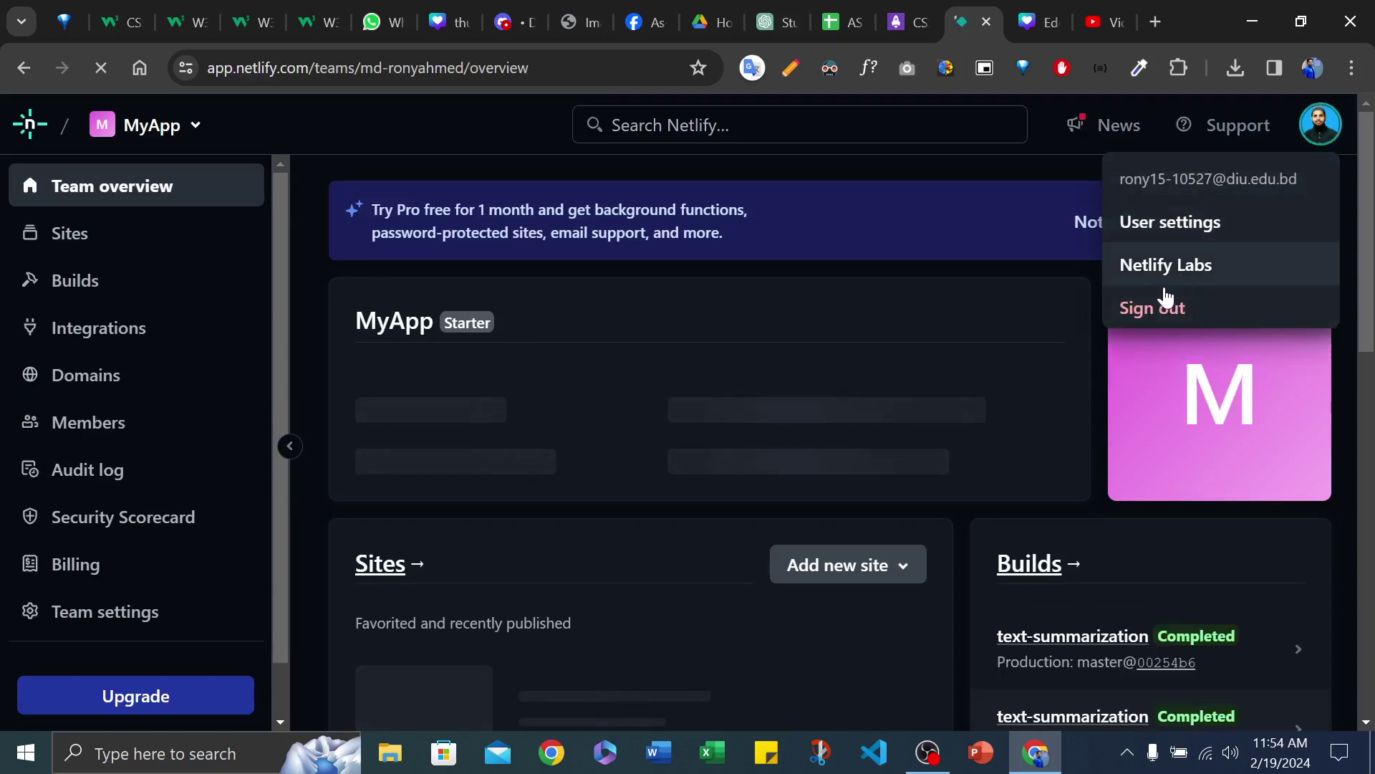
click(1128, 302)
scroll(783, 465, down, 2)
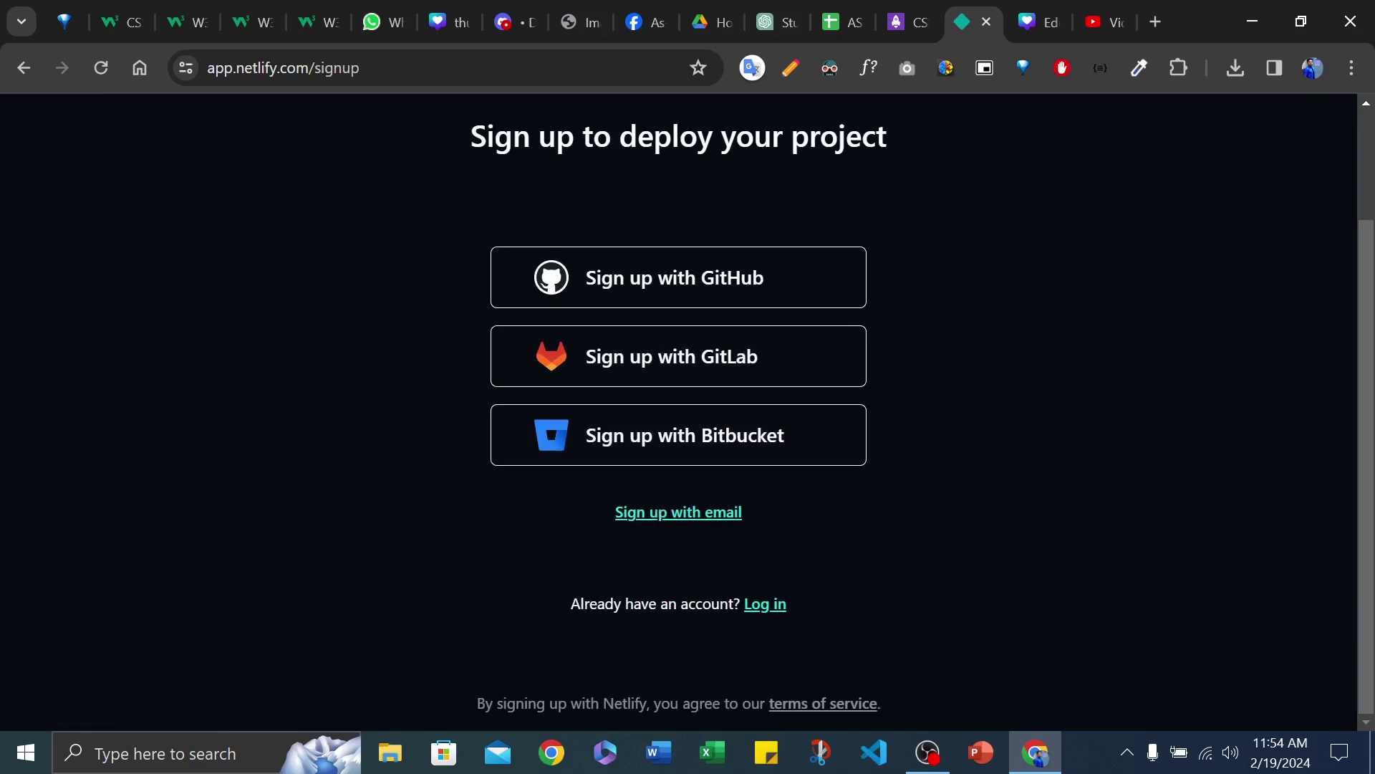
scroll(602, 526, up, 2)
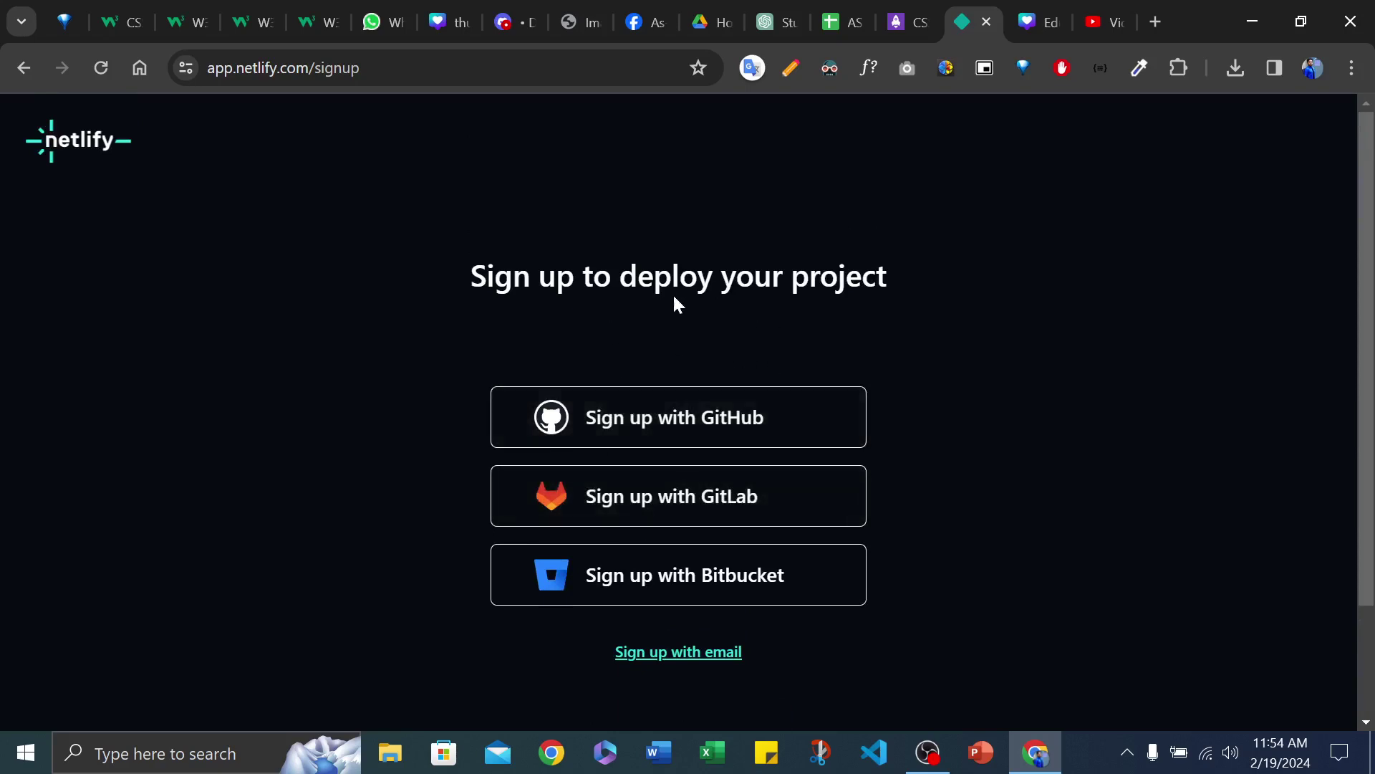
scroll(556, 306, down, 2)
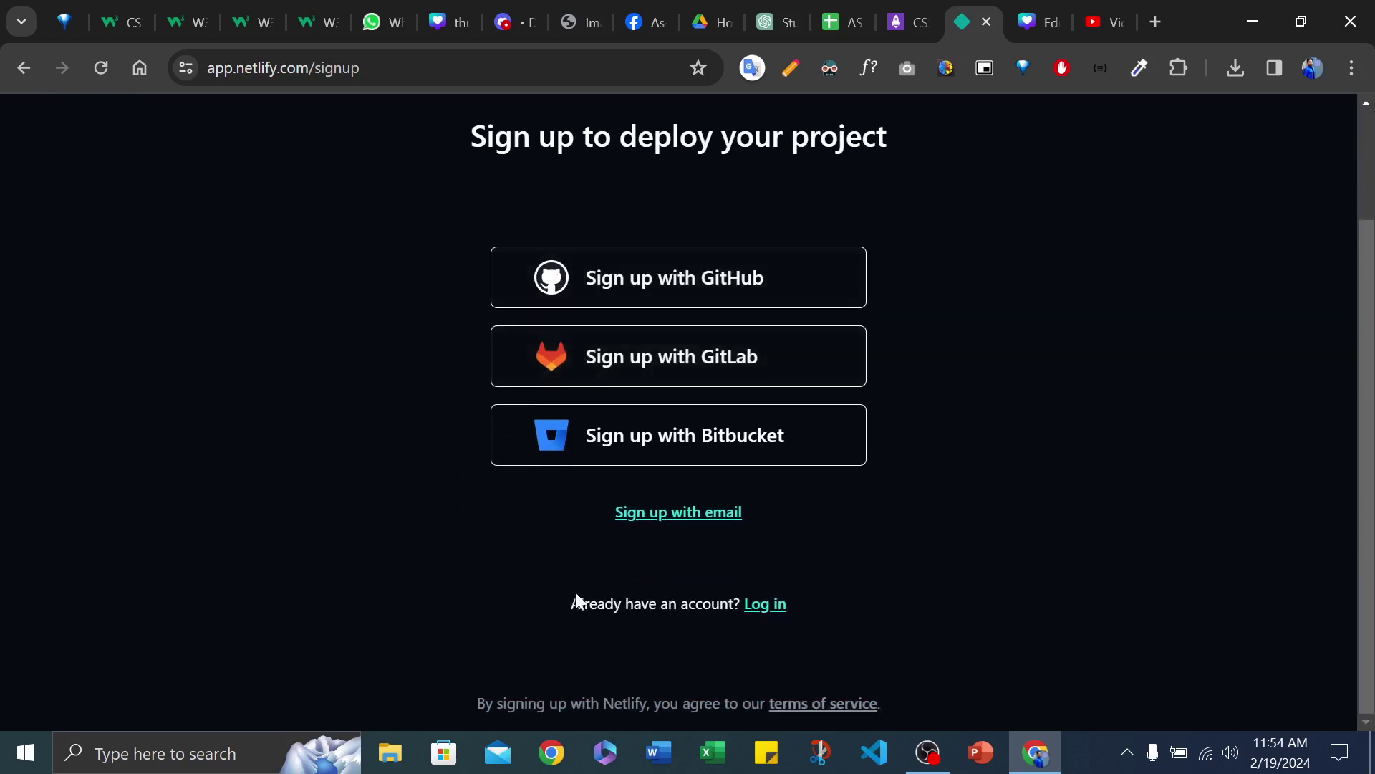
Open the email sign-up form and clear the autofilled email and password.
click(685, 525)
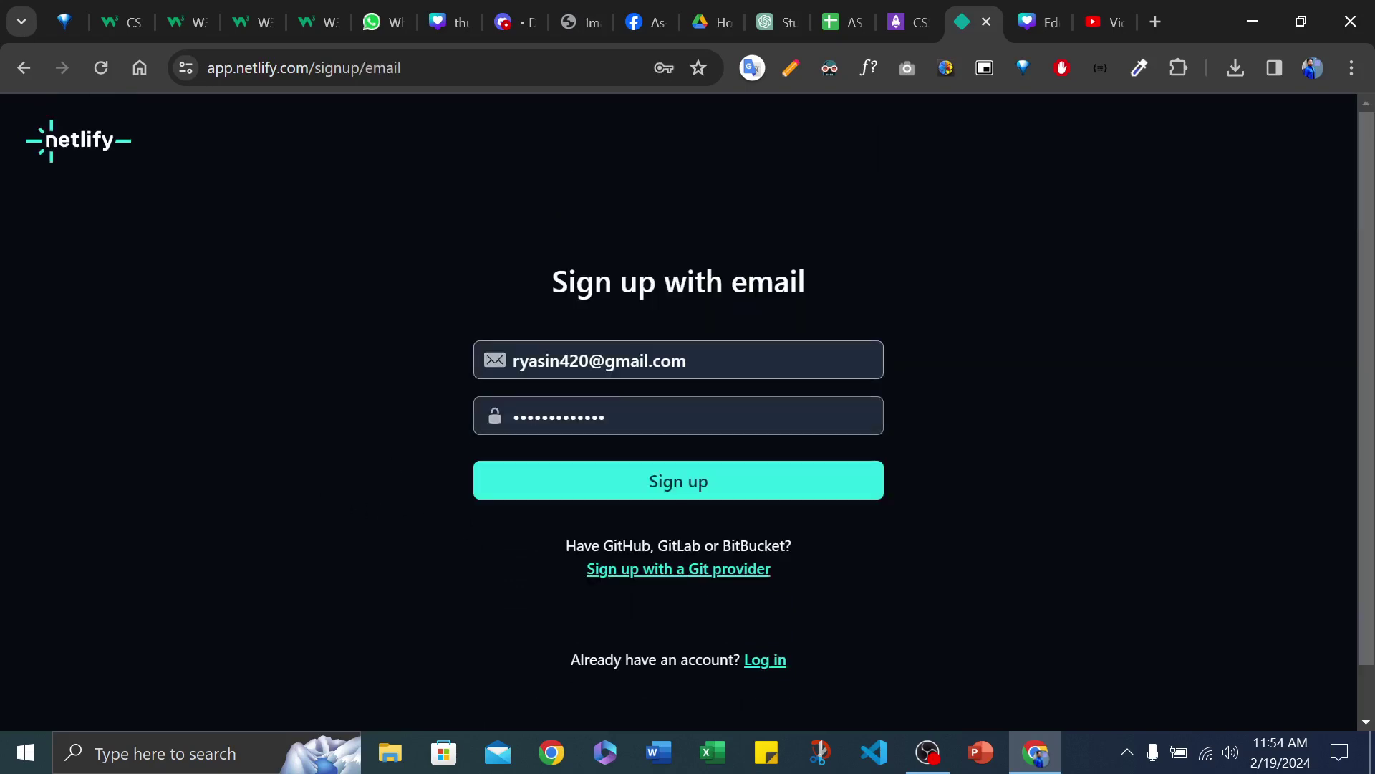
click(492, 368)
key(BackSpace)
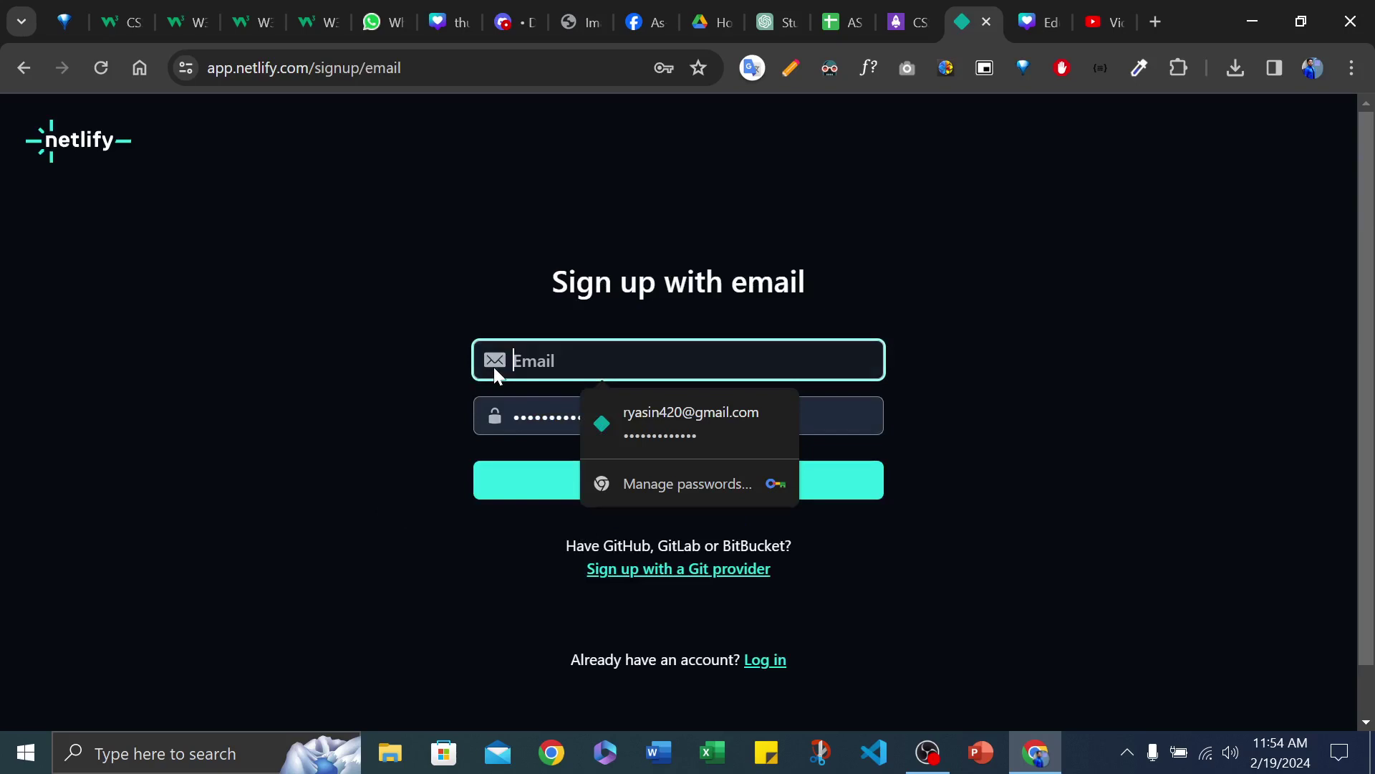
click(542, 417)
key(ctrl+a)
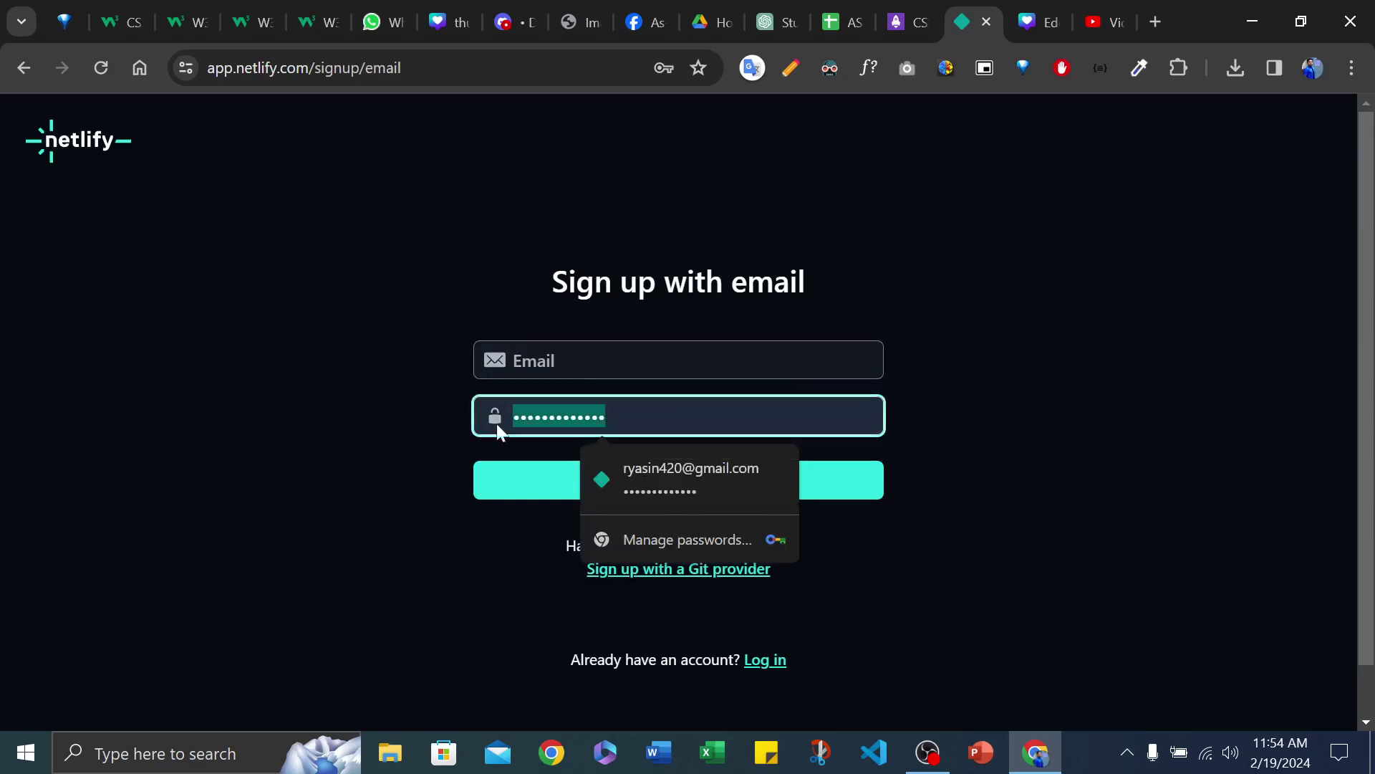
key(BackSpace)
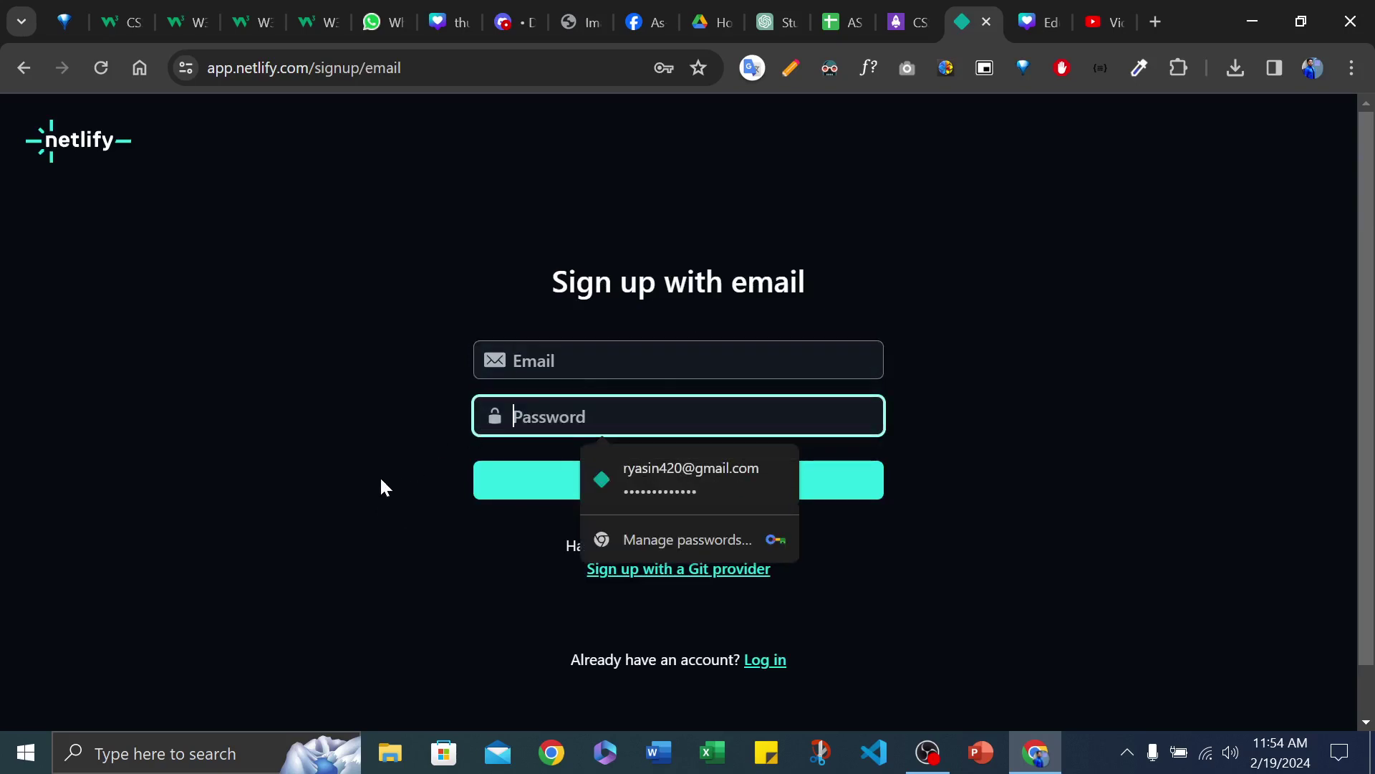
click(391, 475)
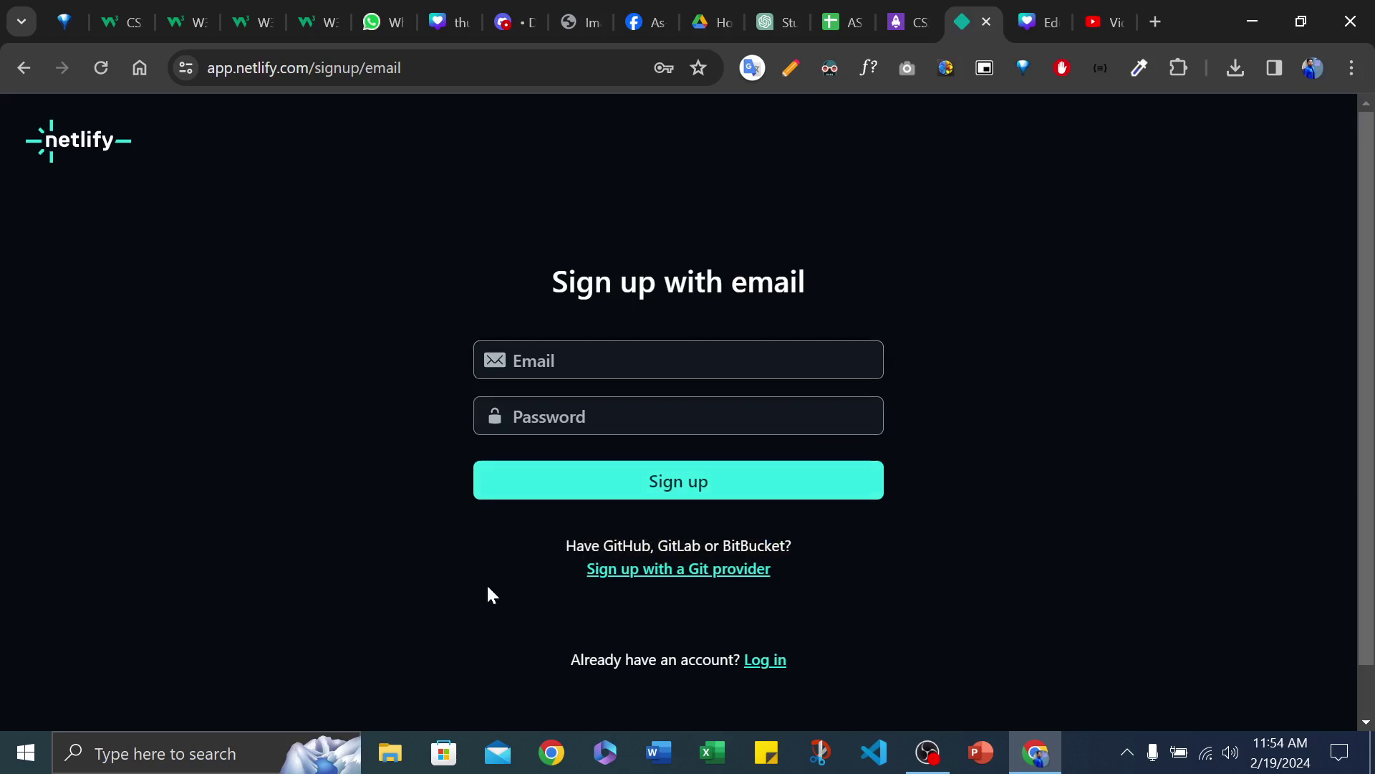
Enter a new Gmail address and begin typing a new password.
click(613, 354)
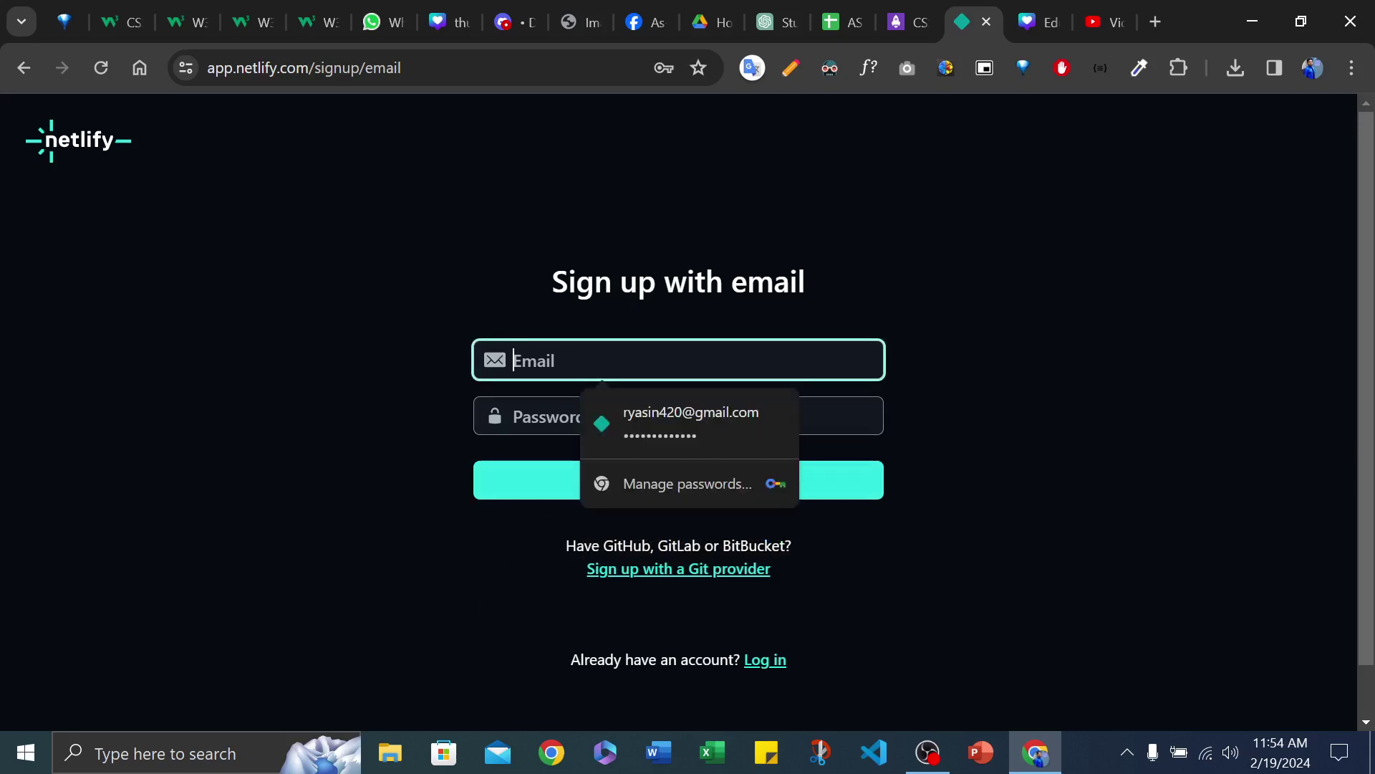
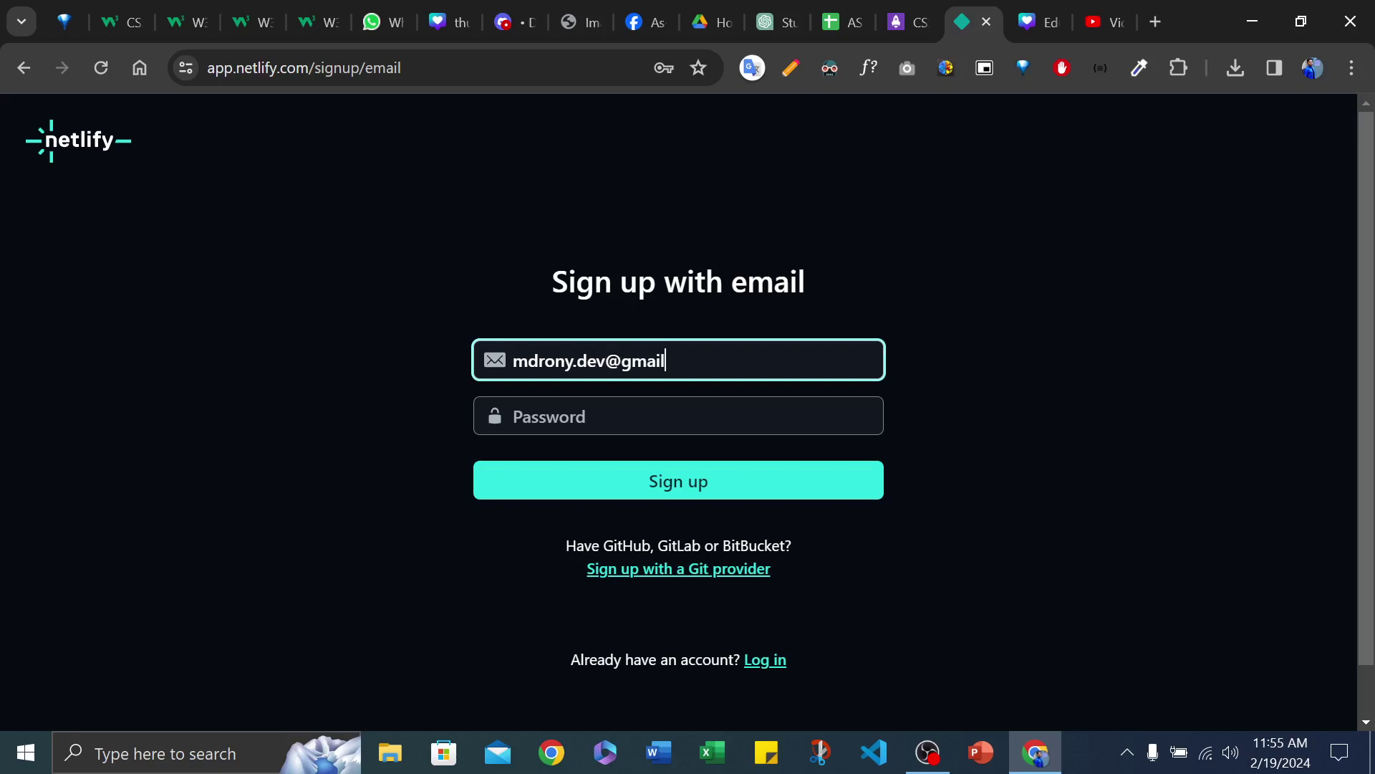
drag(514, 360, 702, 384)
click(698, 416)
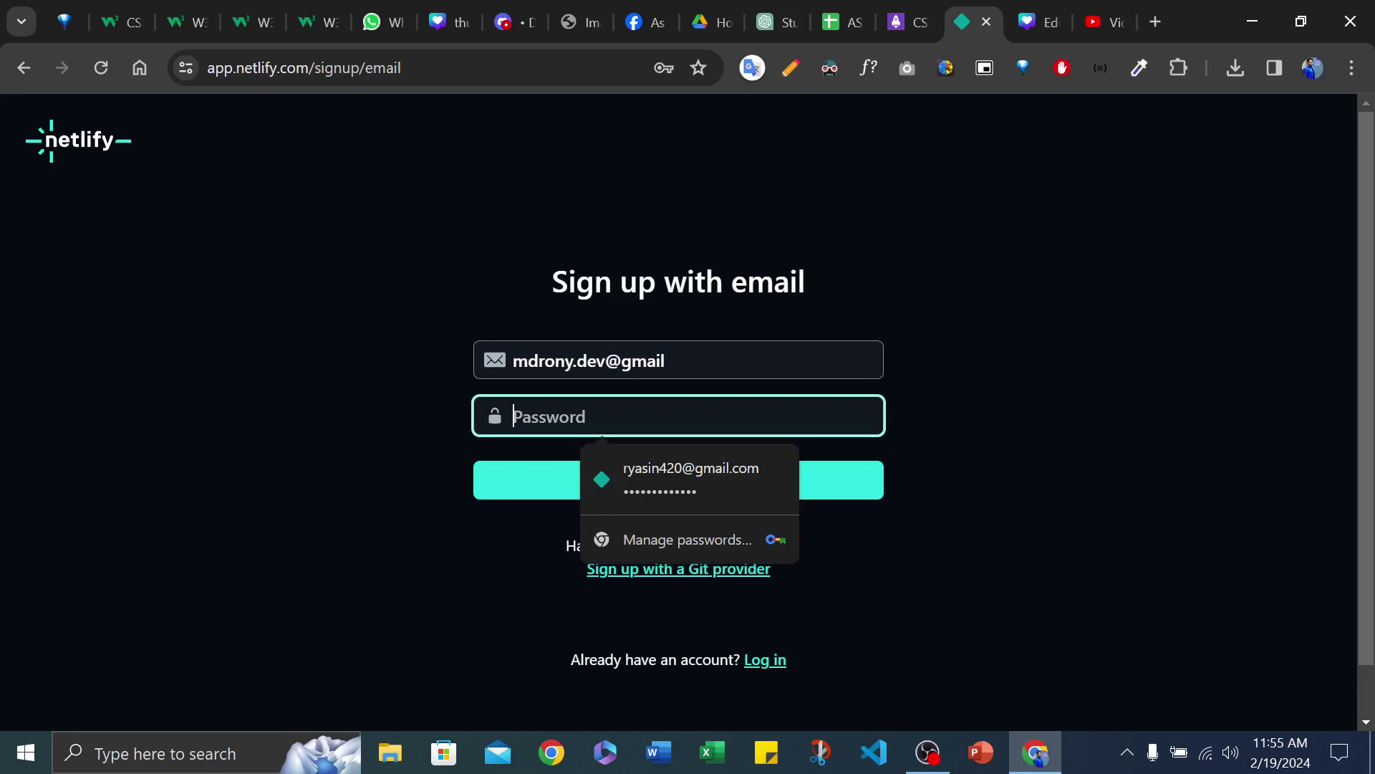
text(••)
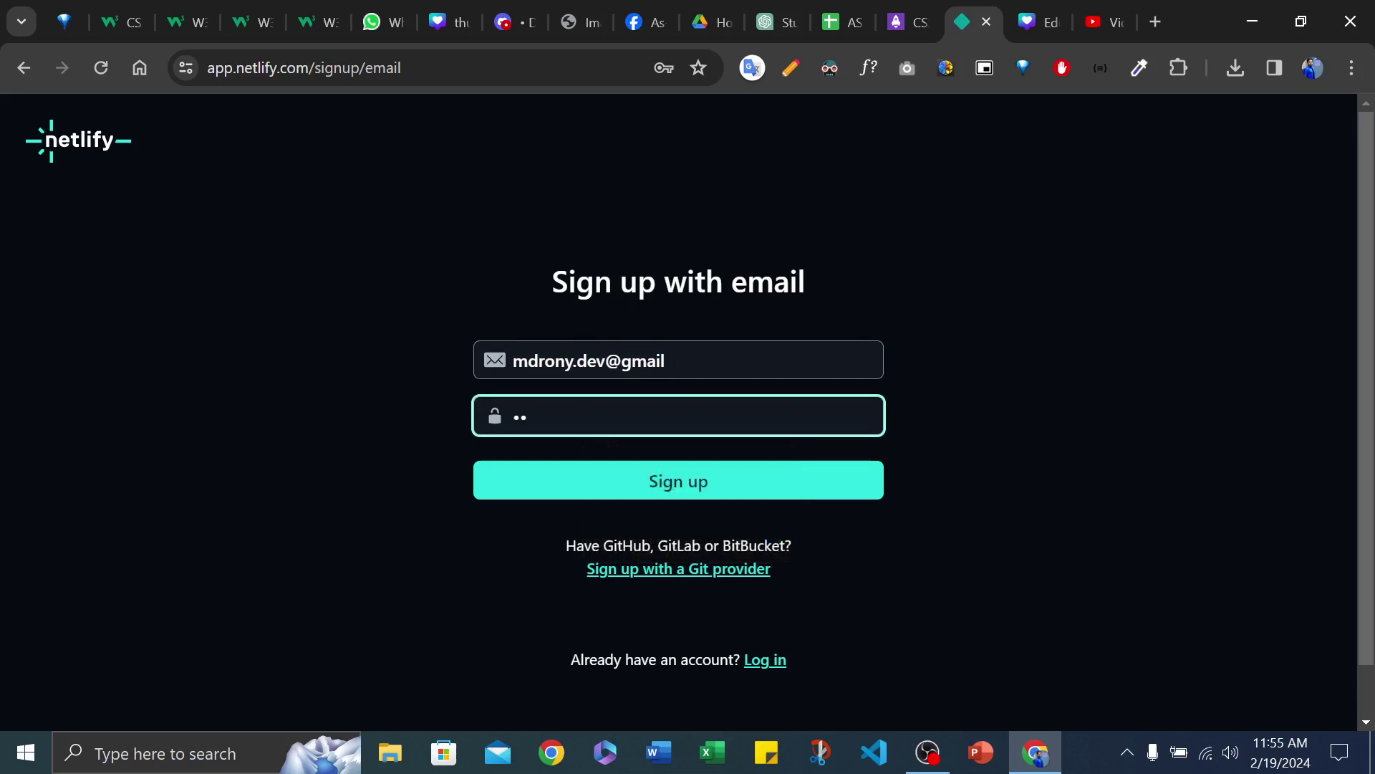
text(••••••••••)
Submit the form, review the invalid-email error, and delete the rejected address.
click(678, 484)
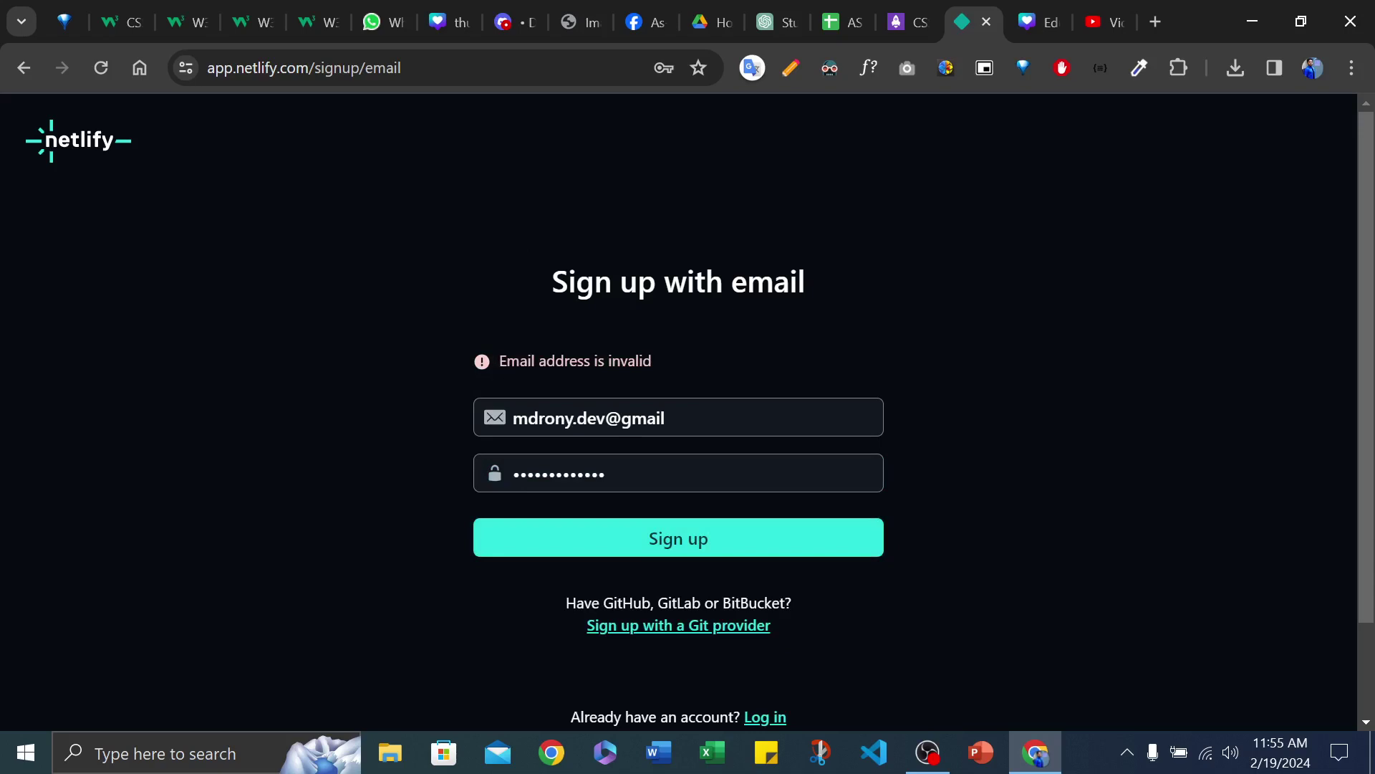
drag(499, 361, 683, 362)
click(682, 362)
drag(499, 361, 673, 362)
click(720, 363)
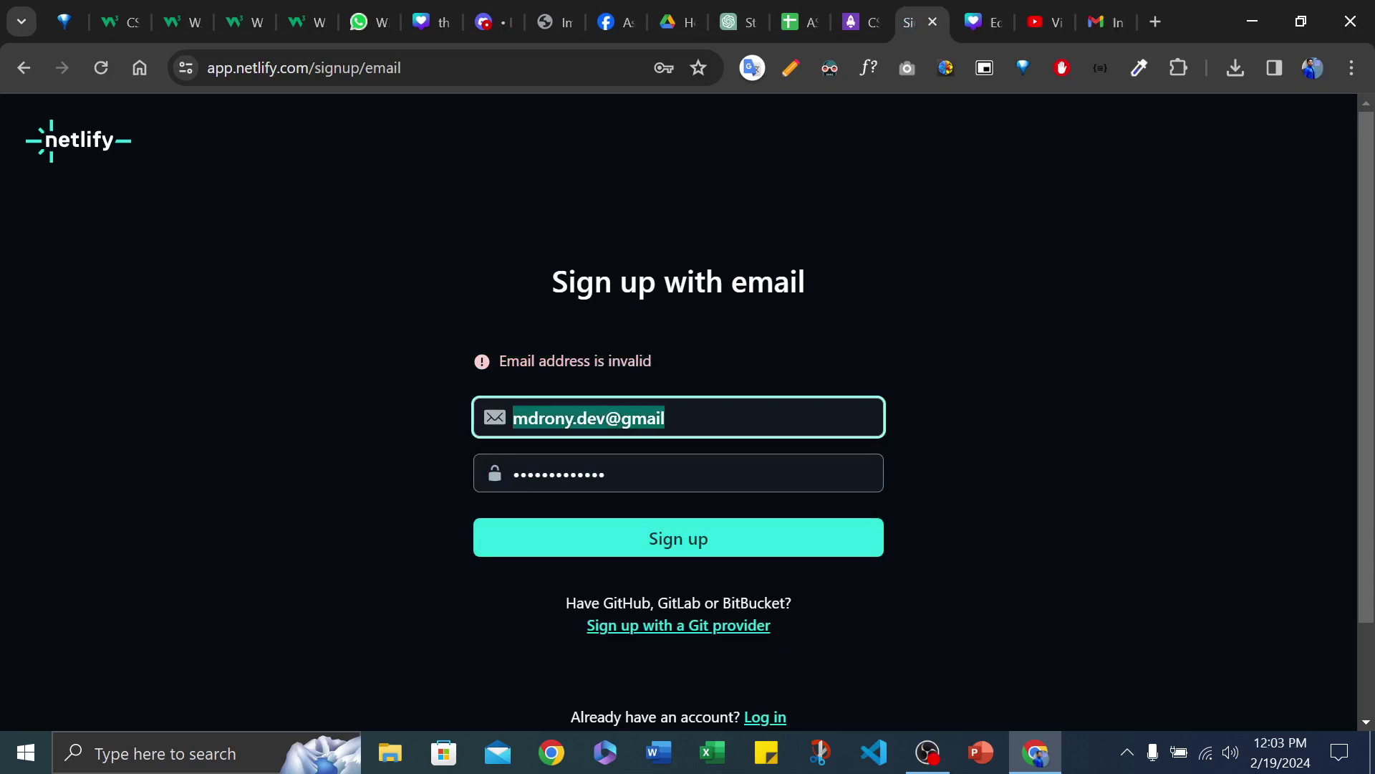
key(BackSpace)
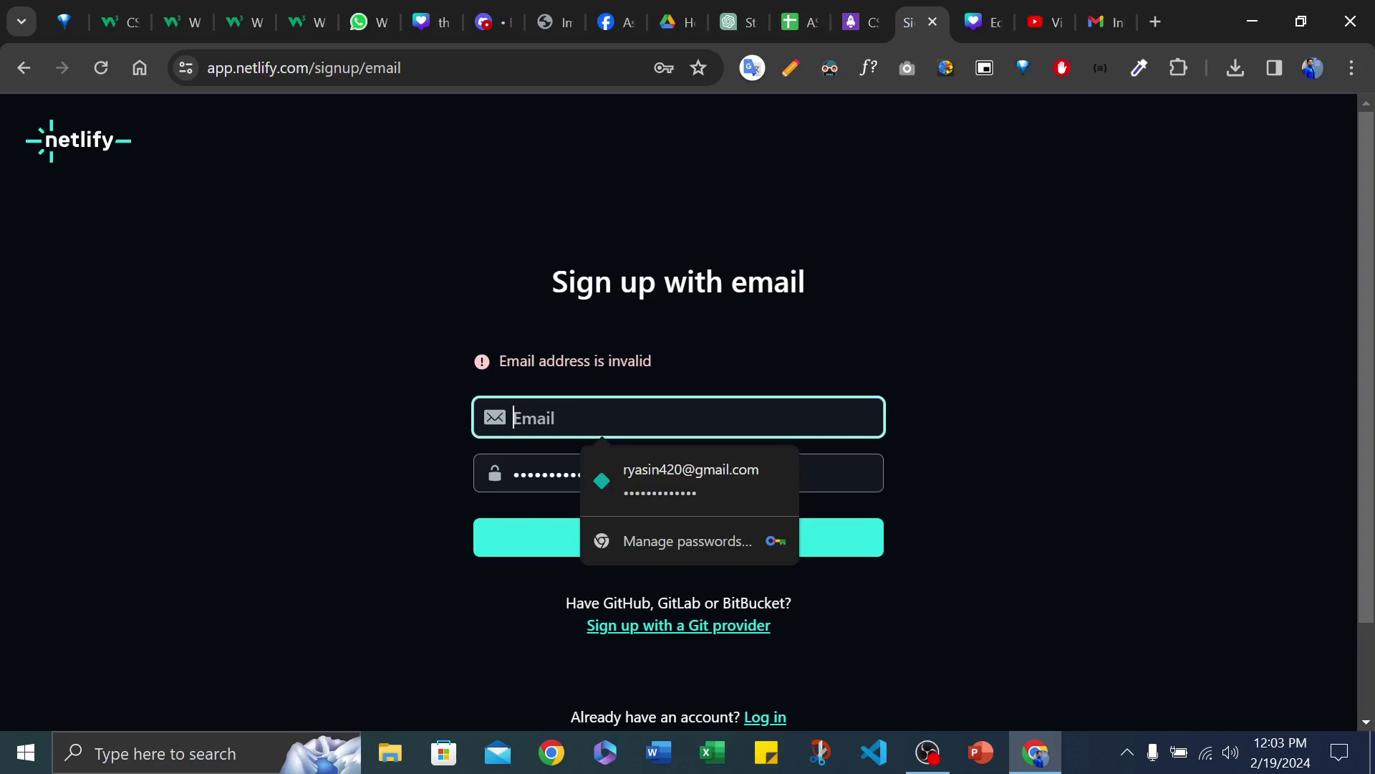
click(700, 387)
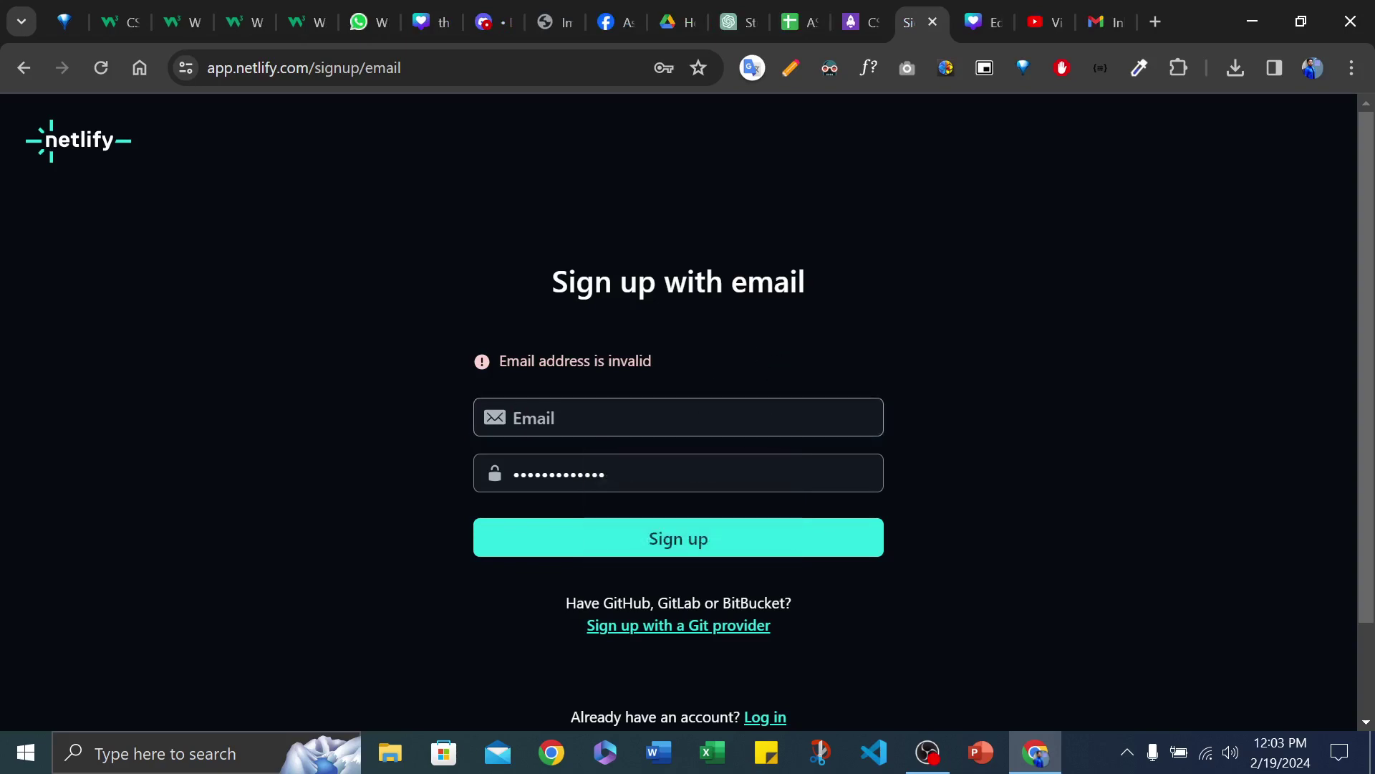
Enter the university email address and a new password, then submit sign-up.
click(700, 418)
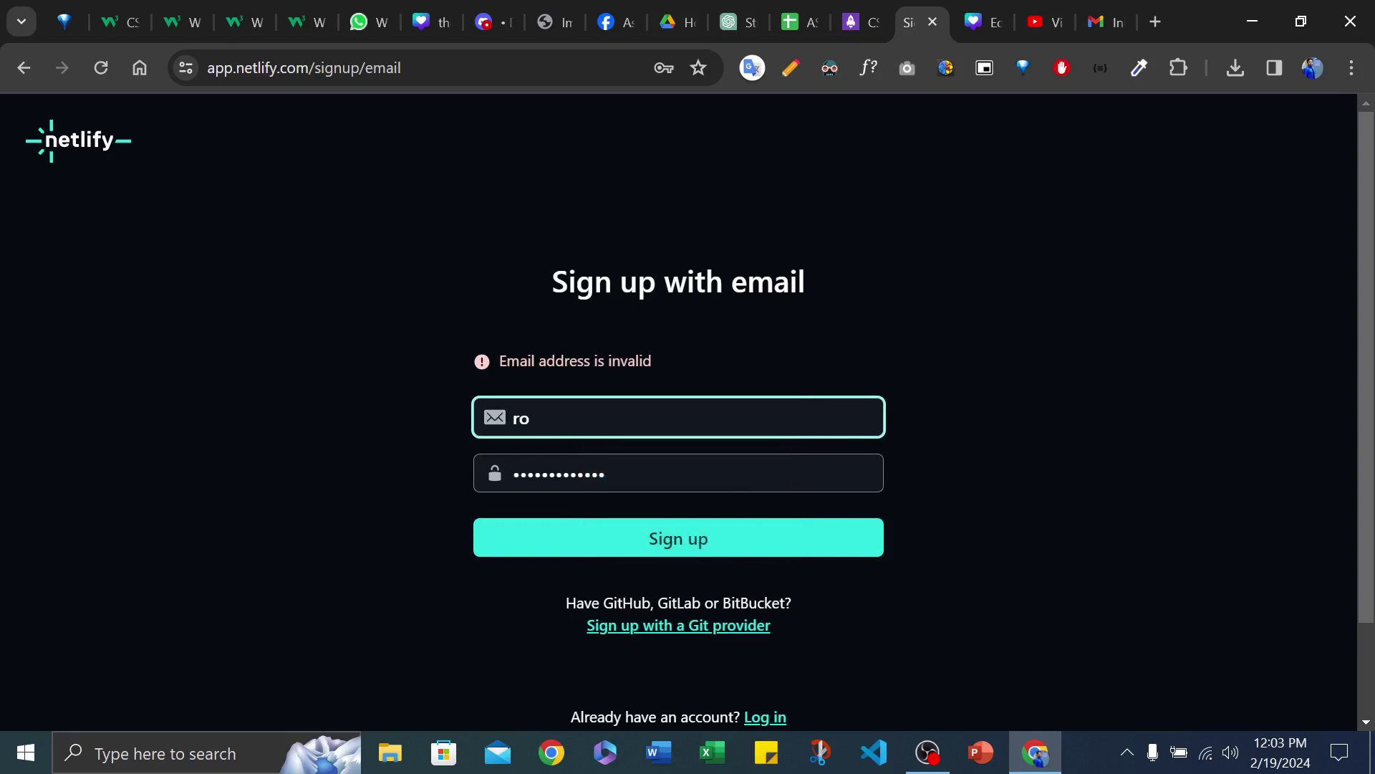
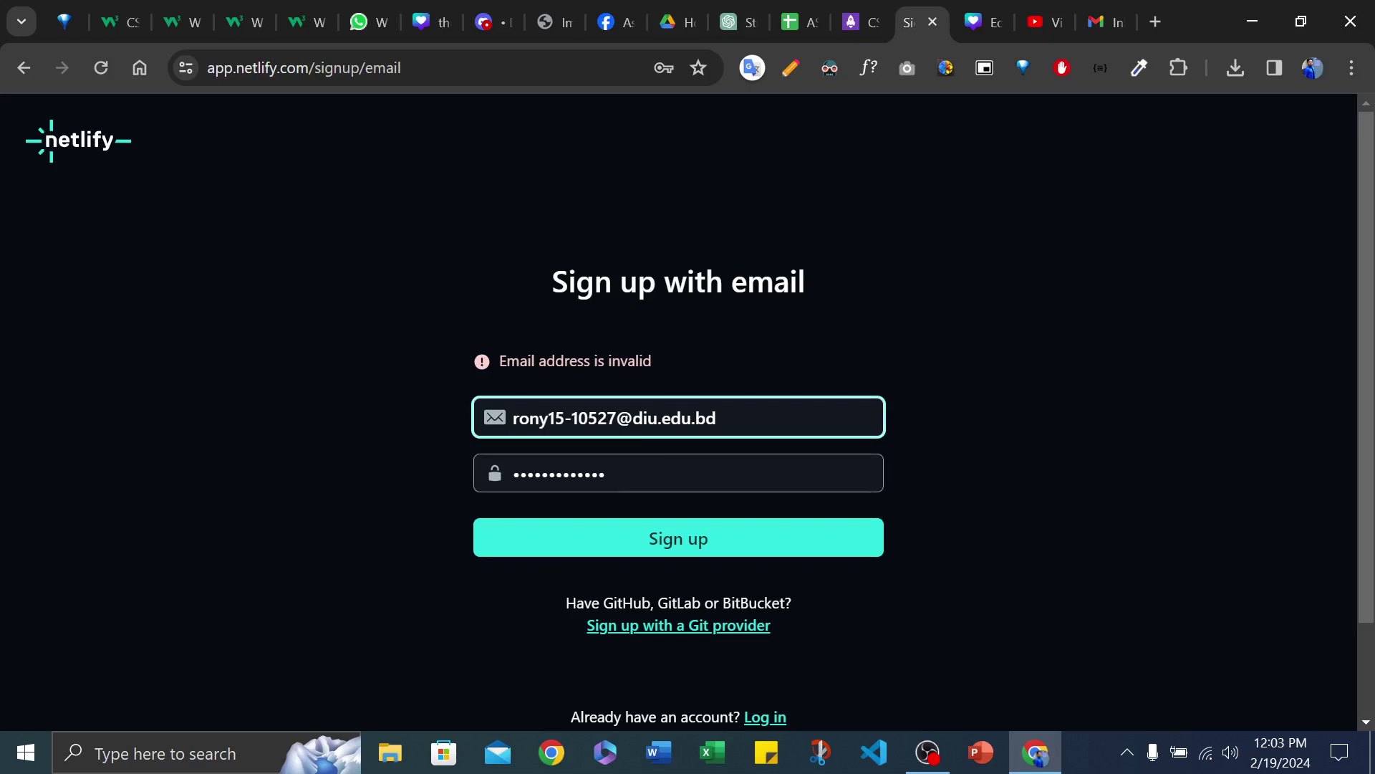
click(608, 474)
key(BackSpace)
key(BackSpace)
key(BackSpace)
key(BackSpace)
key(BackSpace)
key(BackSpace)
key(BackSpace)
key(BackSpace)
key(BackSpace)
key(BackSpace)
key(BackSpace)
key(BackSpace)
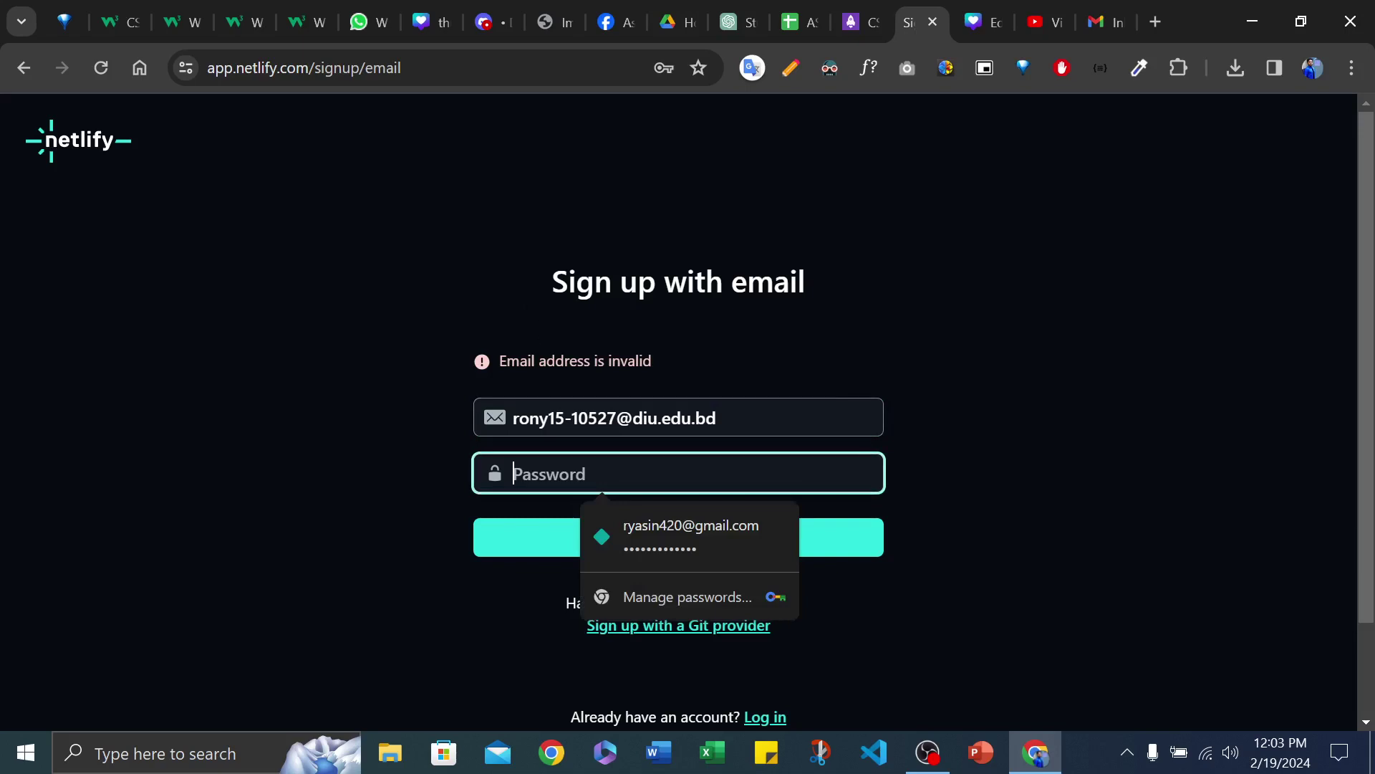
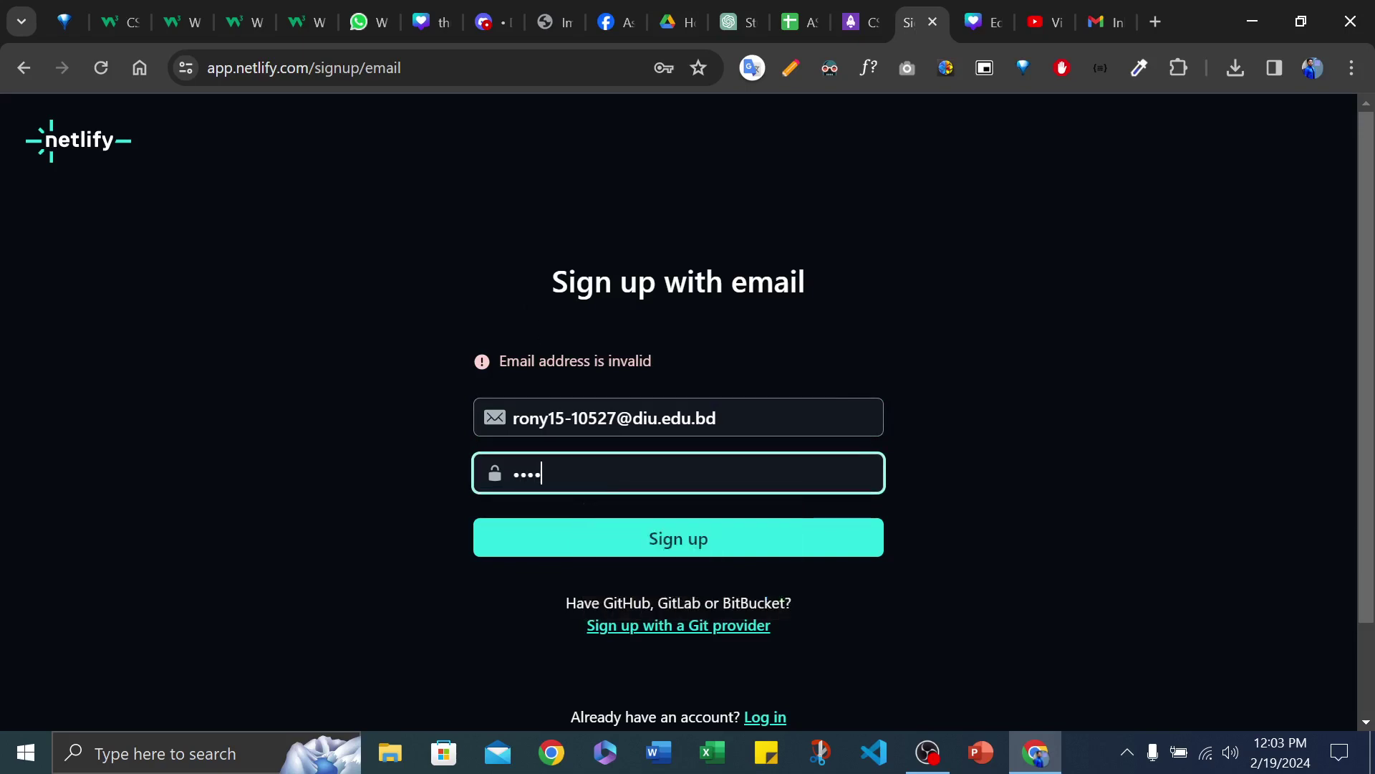
click(682, 542)
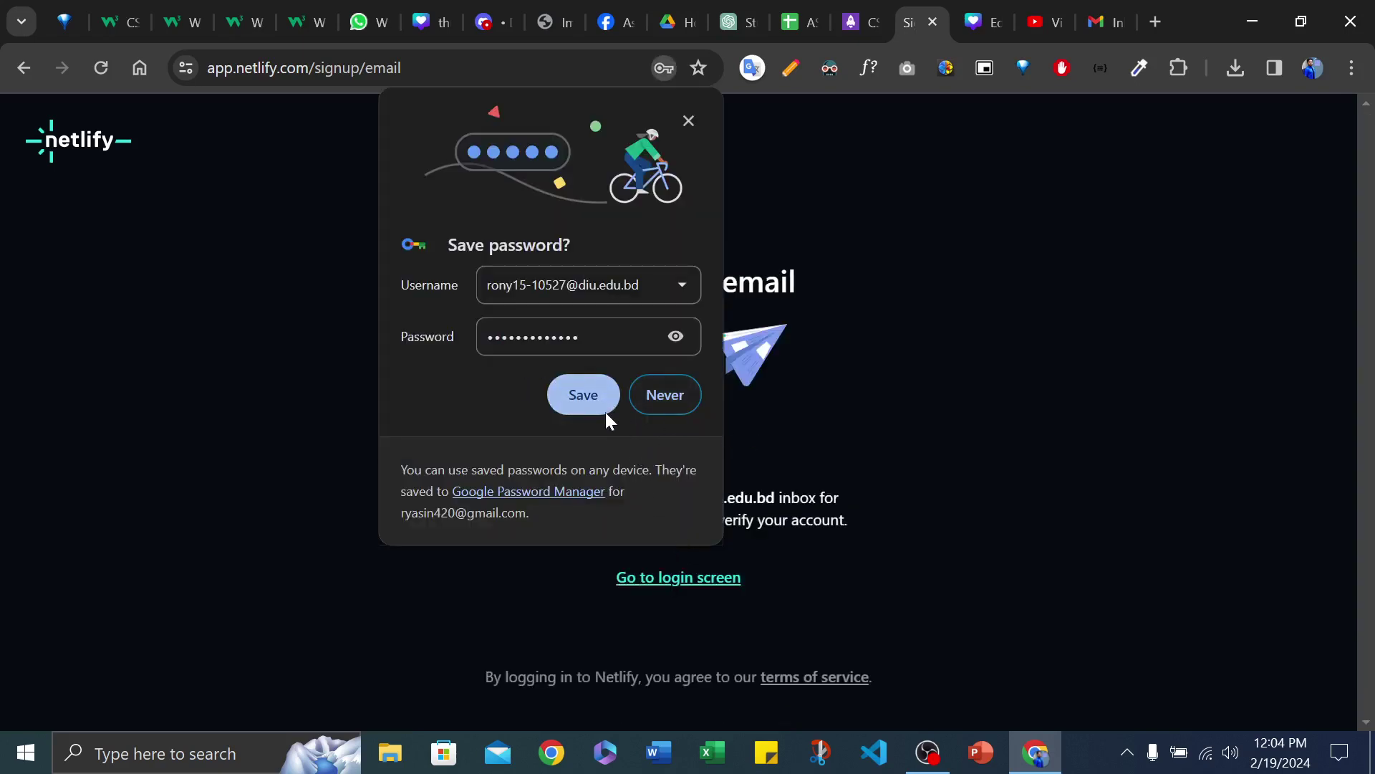
Save the new login in Chrome and review the Check your email verification notice.
click(586, 403)
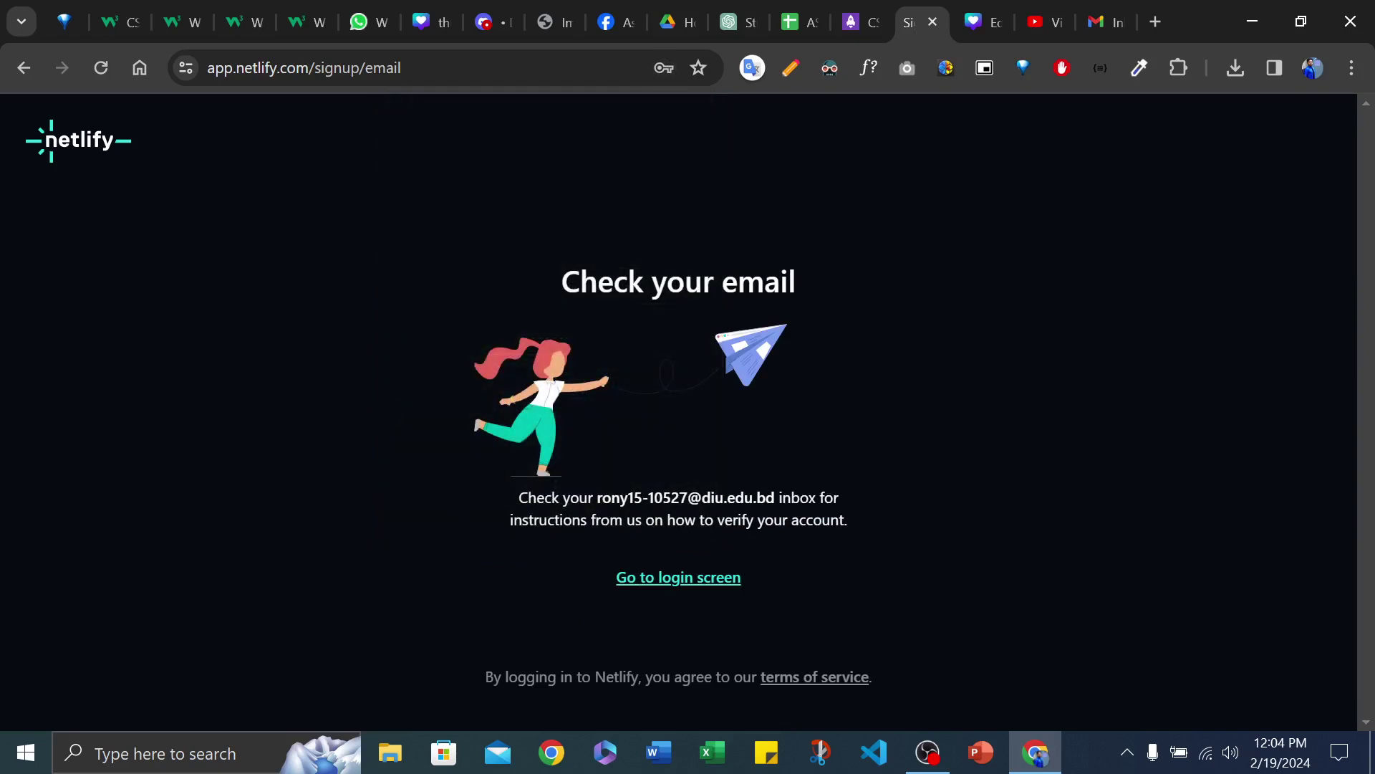
drag(593, 497, 779, 497)
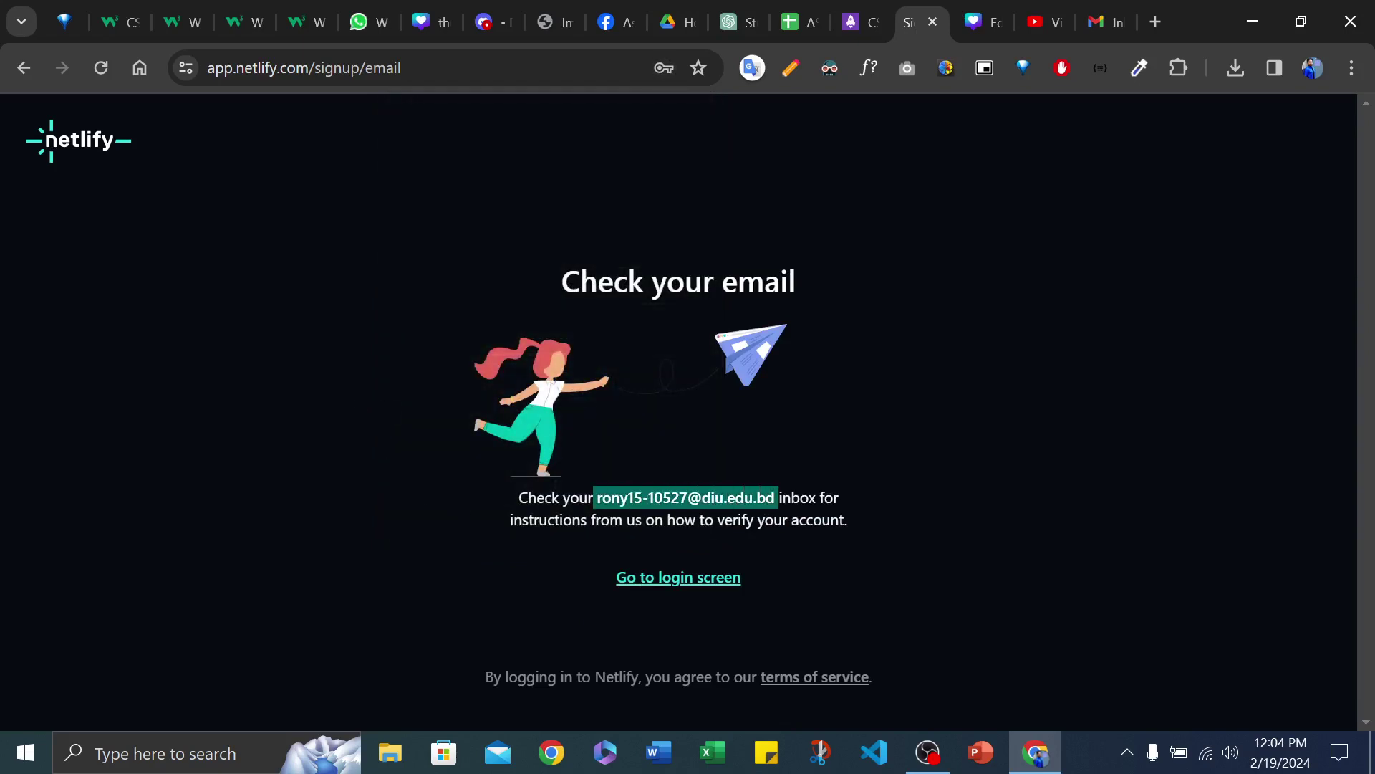
drag(501, 526, 845, 532)
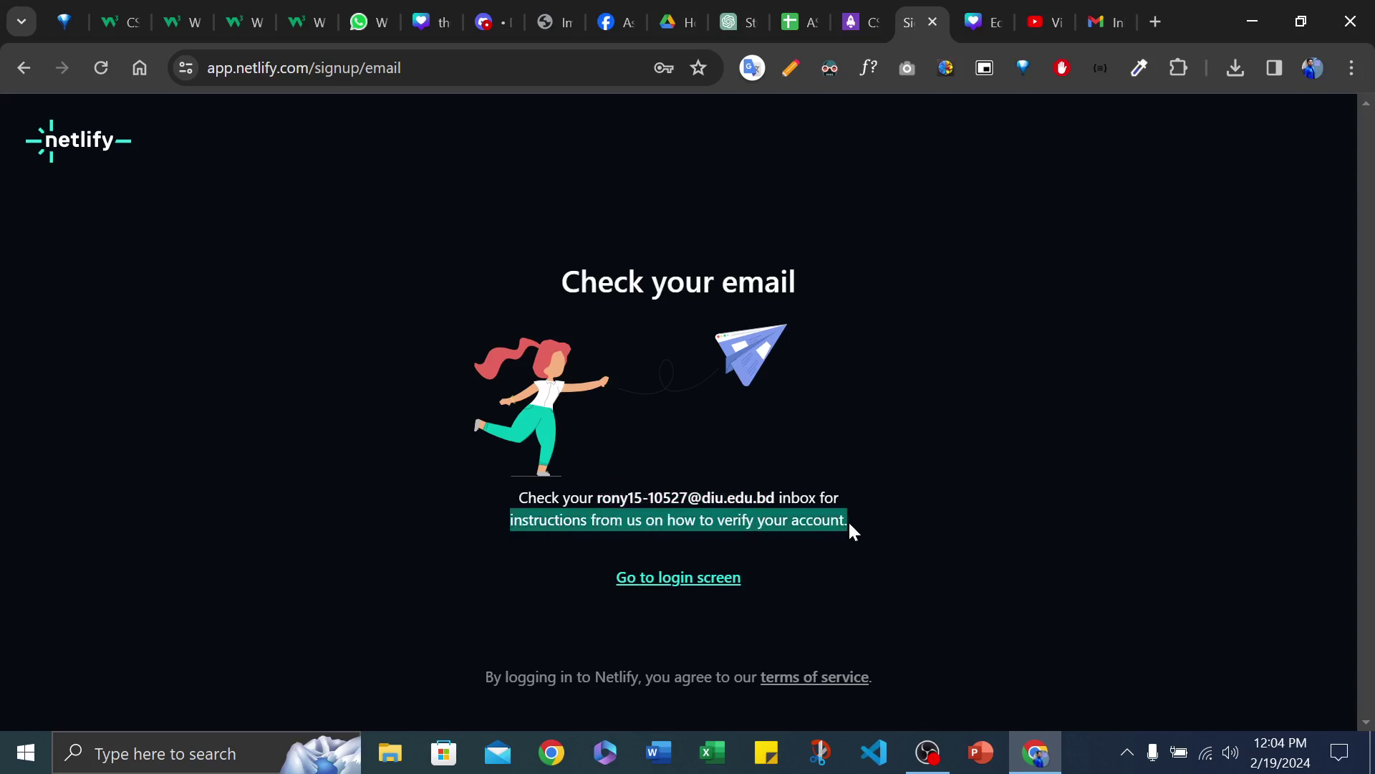
click(849, 520)
drag(510, 515, 806, 521)
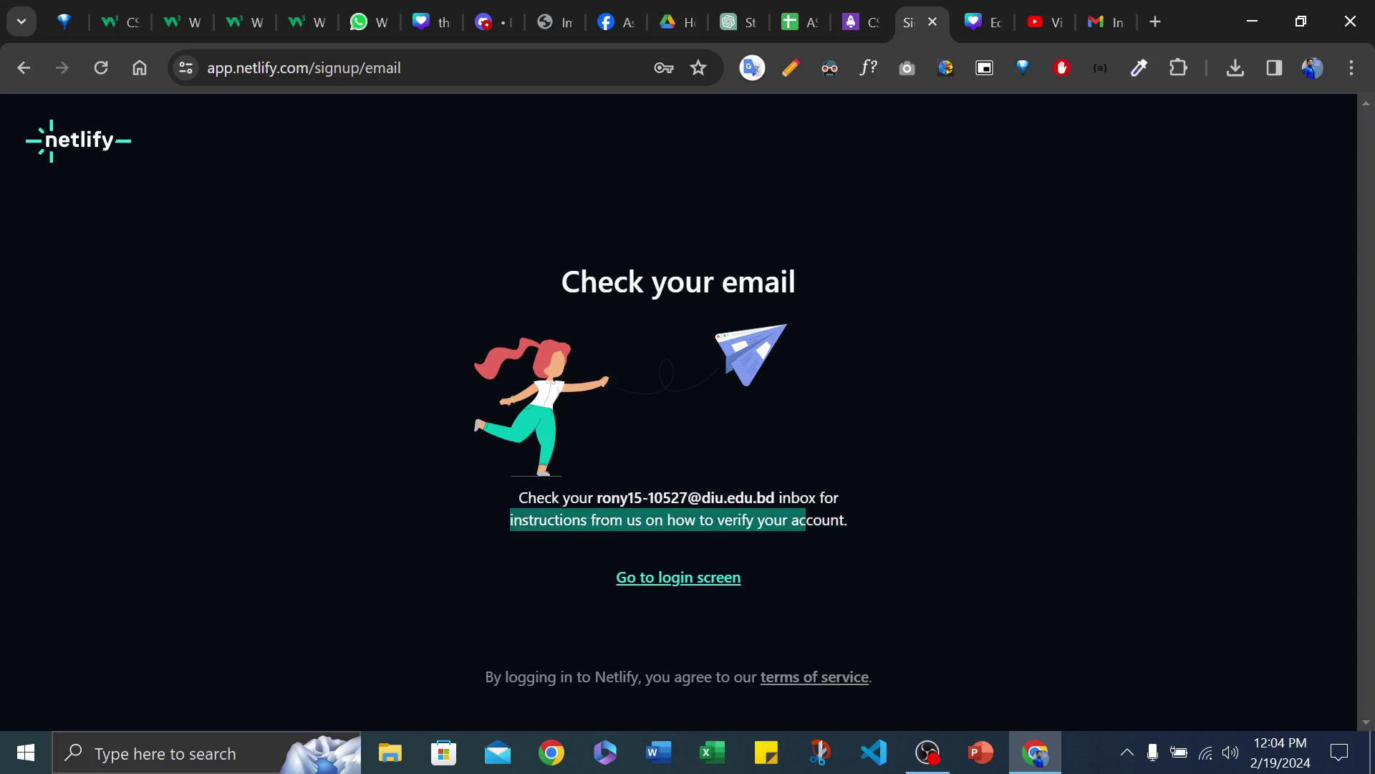
click(860, 522)
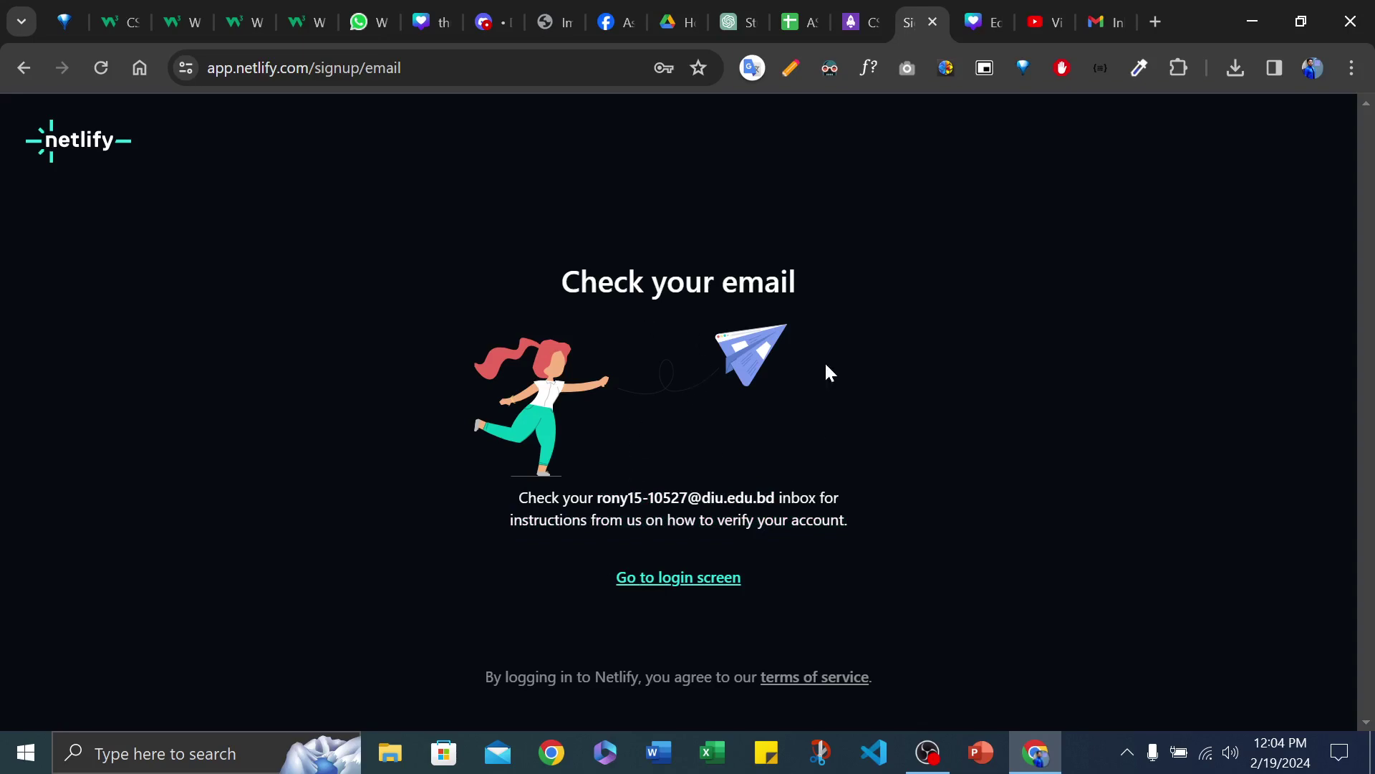
In the Gmail tab, switch to the university account from the account avatar list.
click(1106, 22)
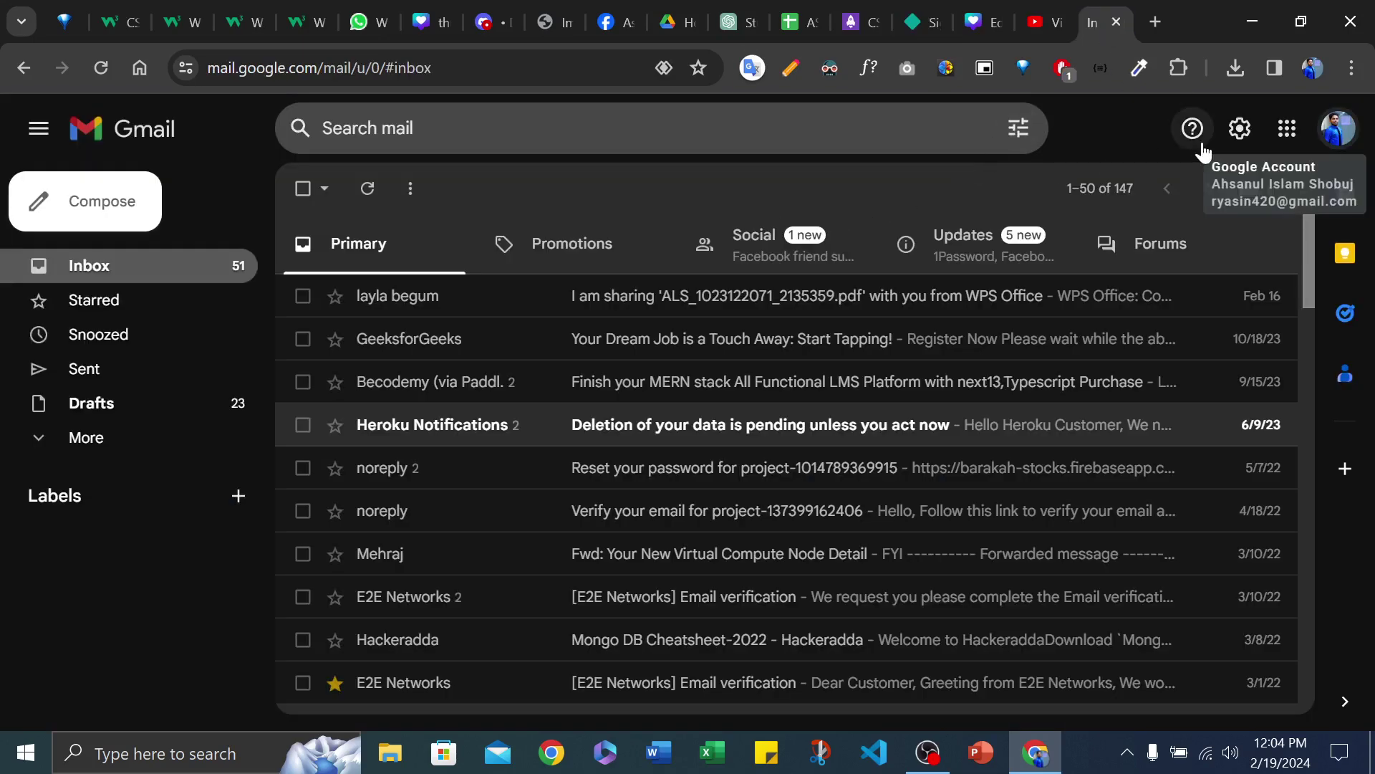
click(1333, 144)
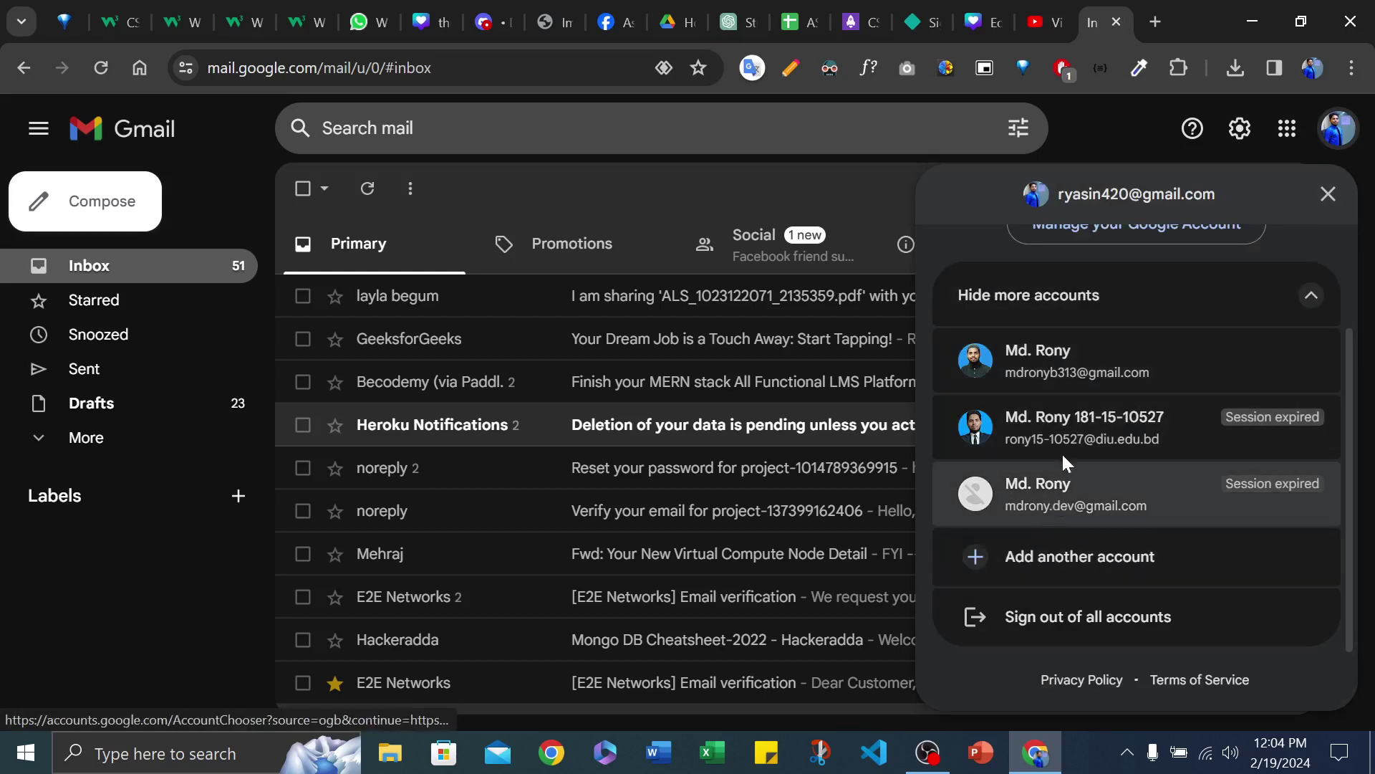
click(1067, 429)
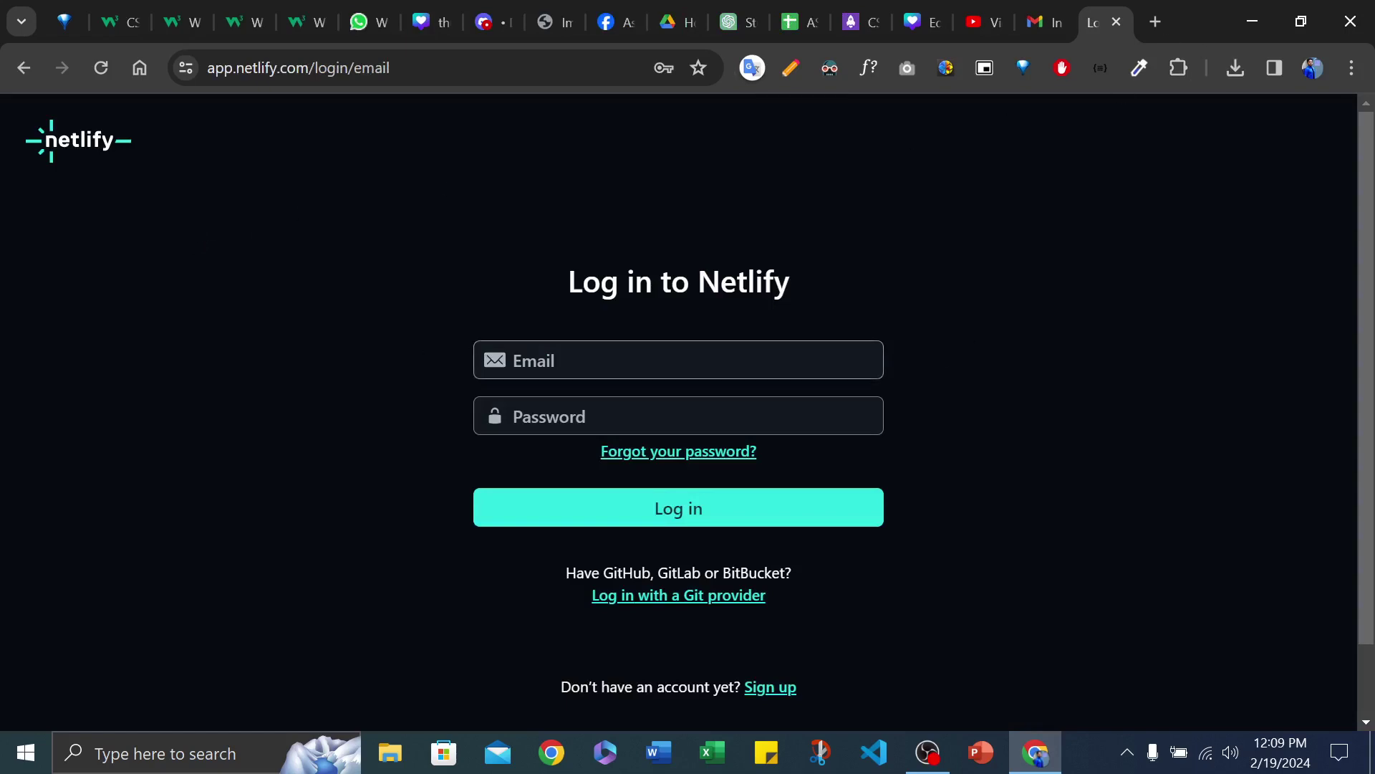
Log in with the saved university login, visit Sites, then return to Team overview.
click(602, 360)
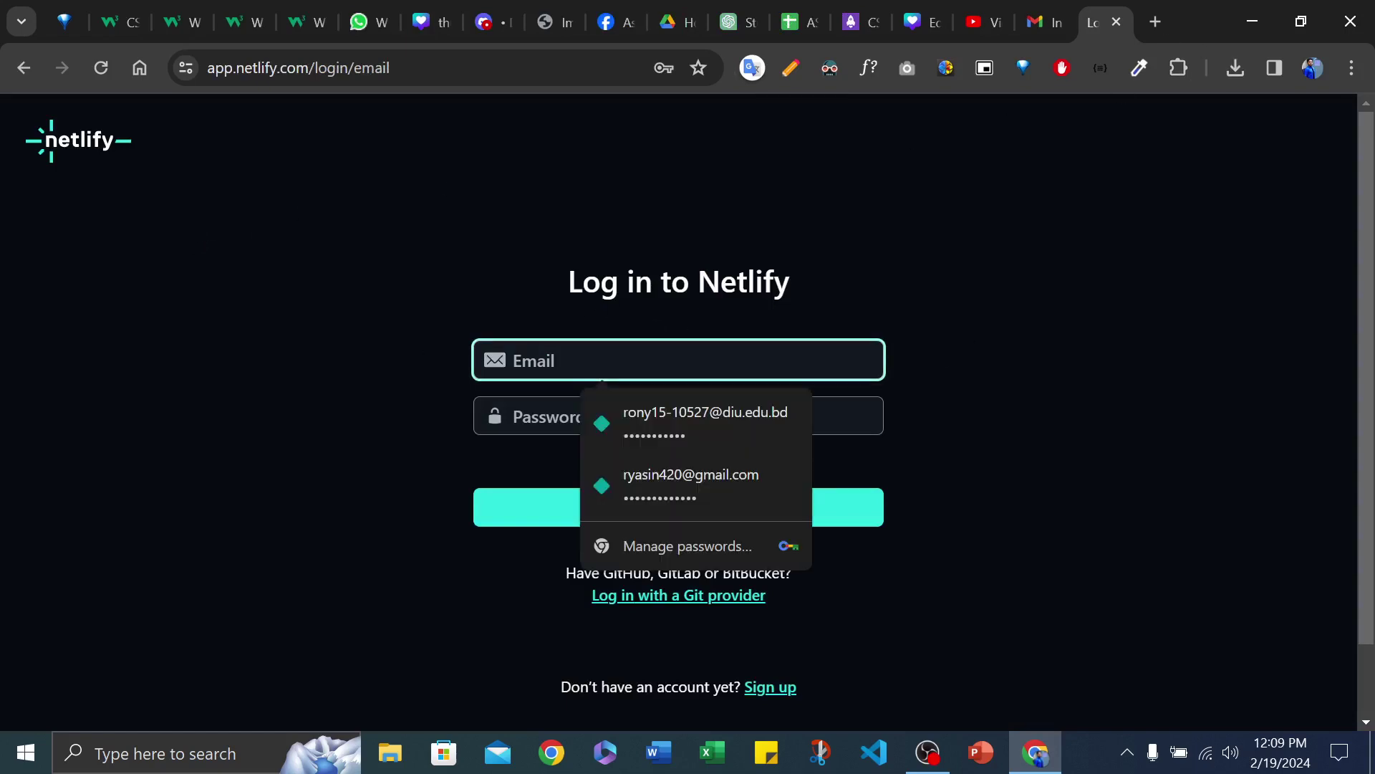
click(643, 421)
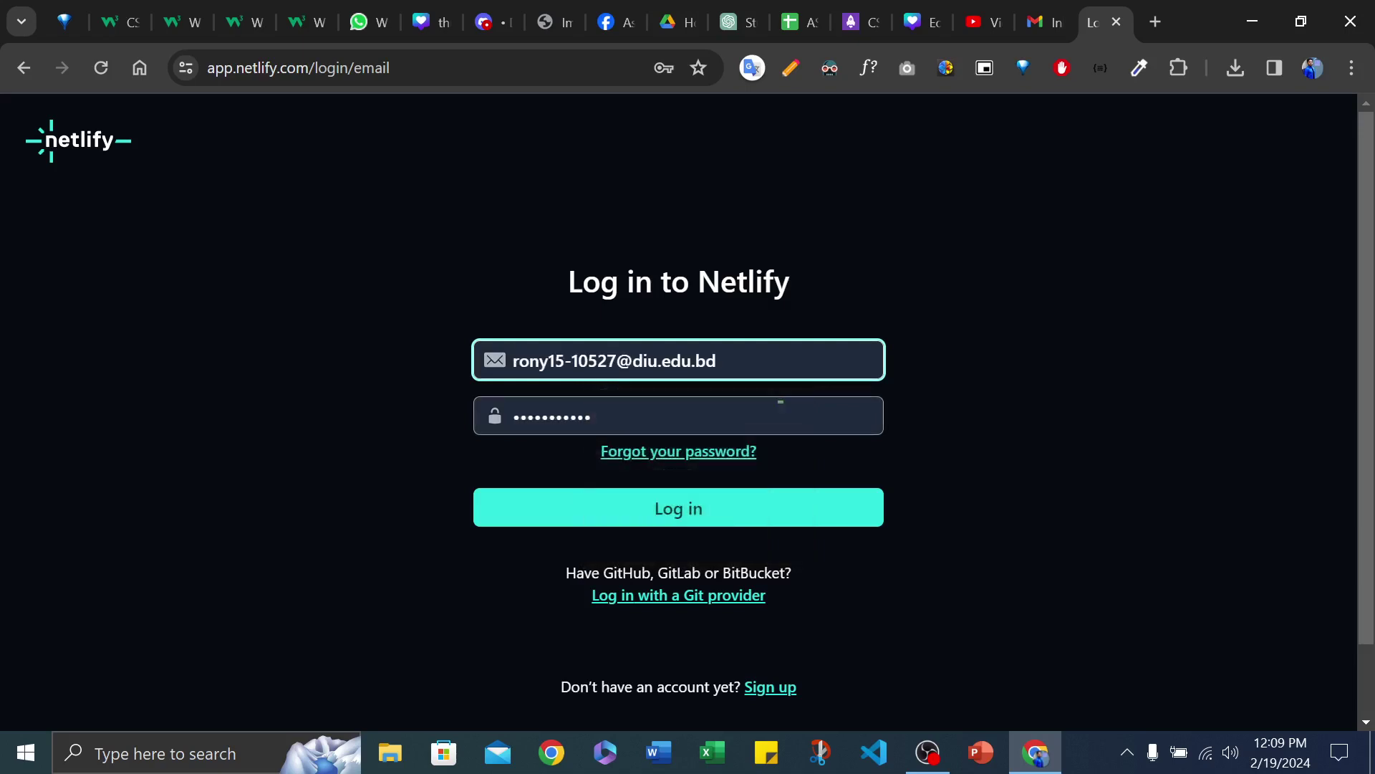
click(689, 510)
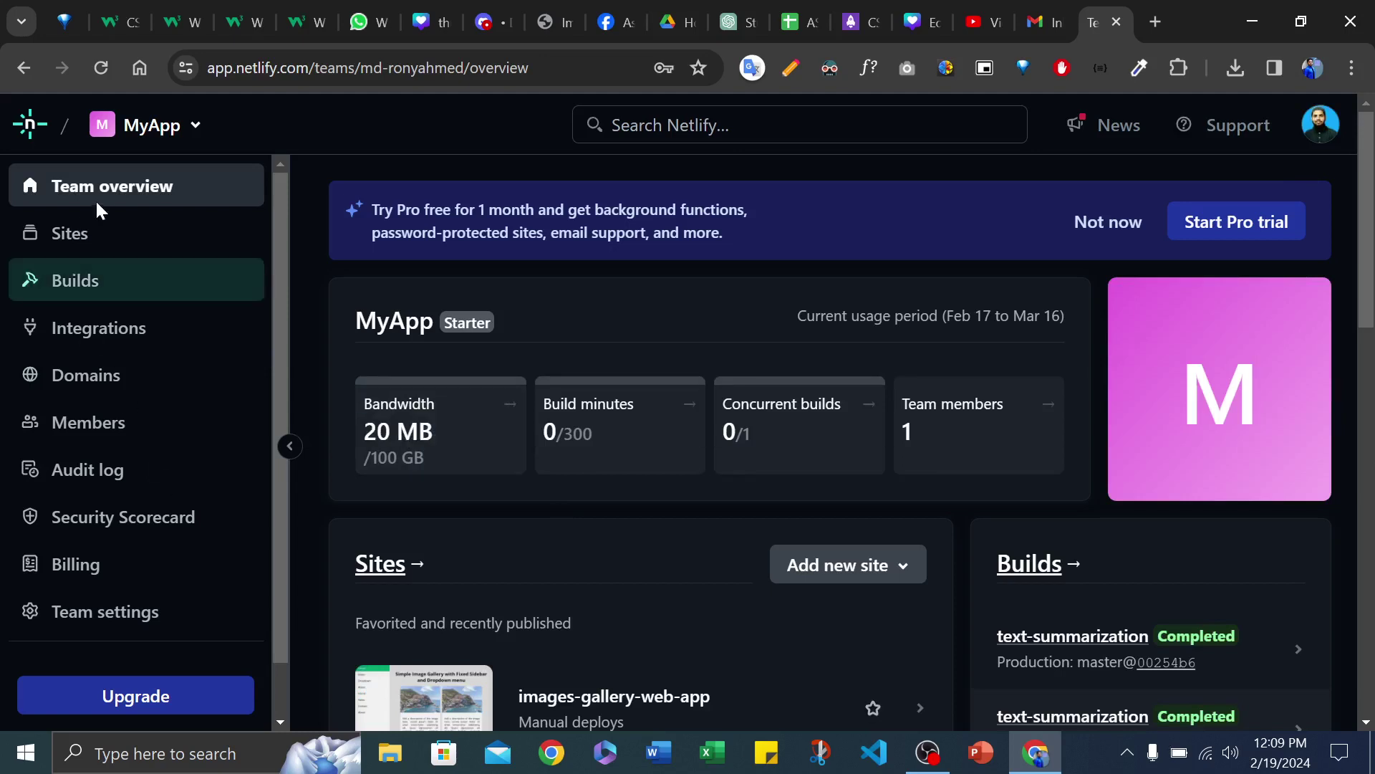
click(70, 236)
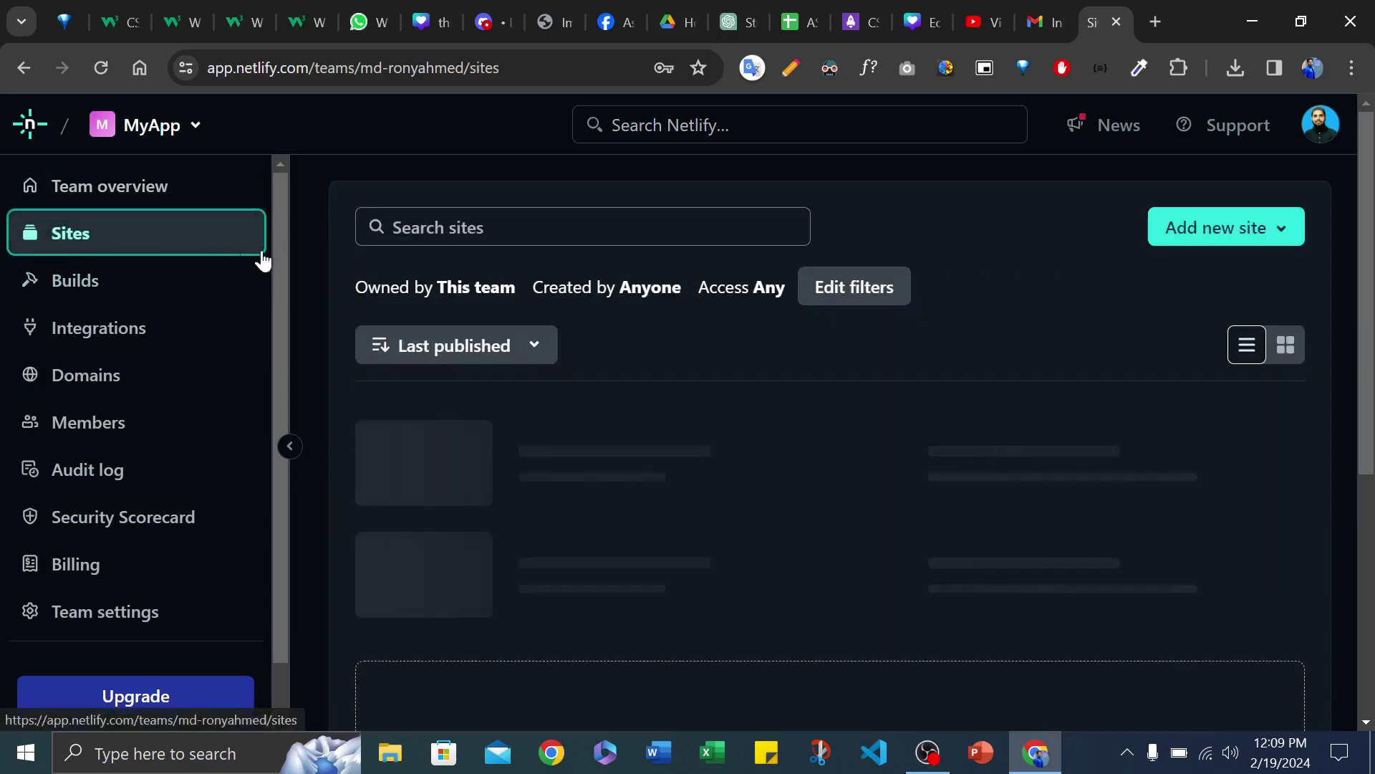
click(106, 195)
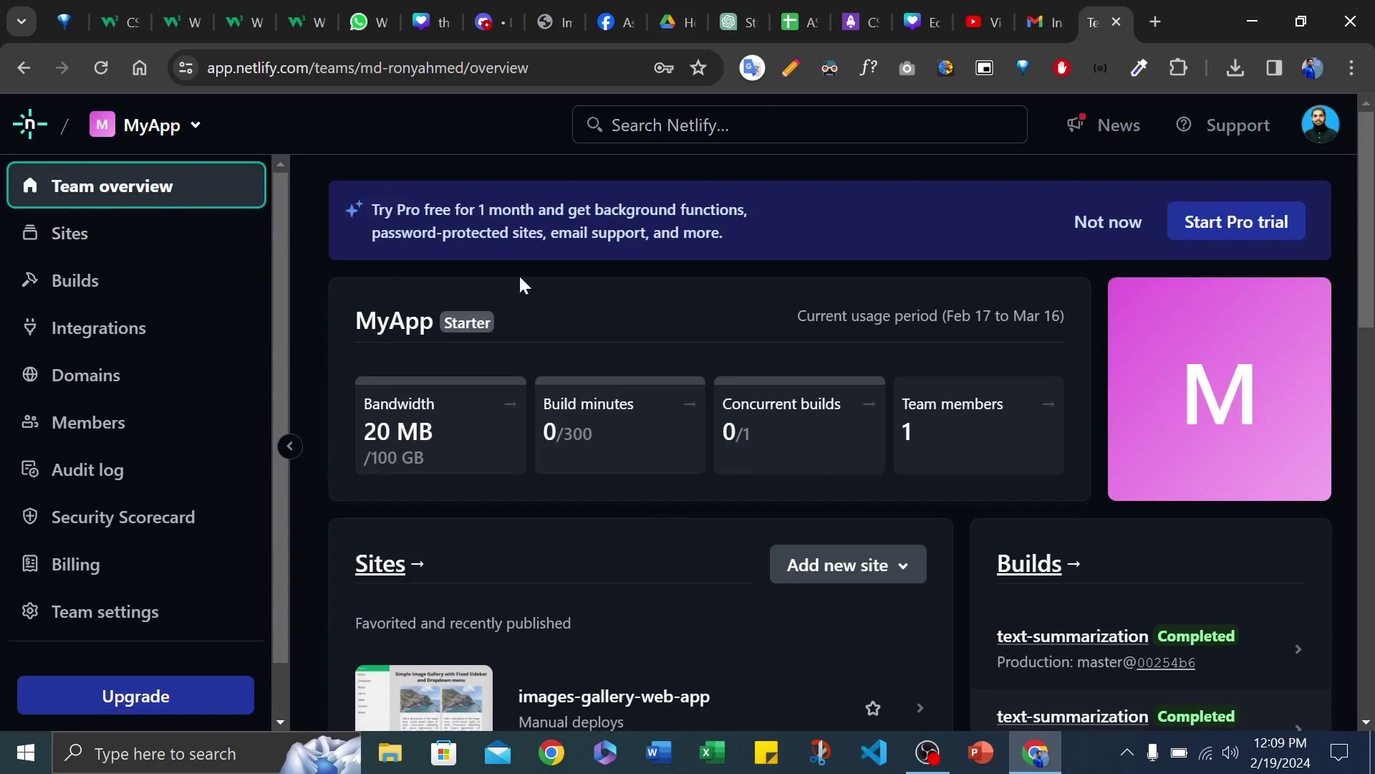
click(1321, 133)
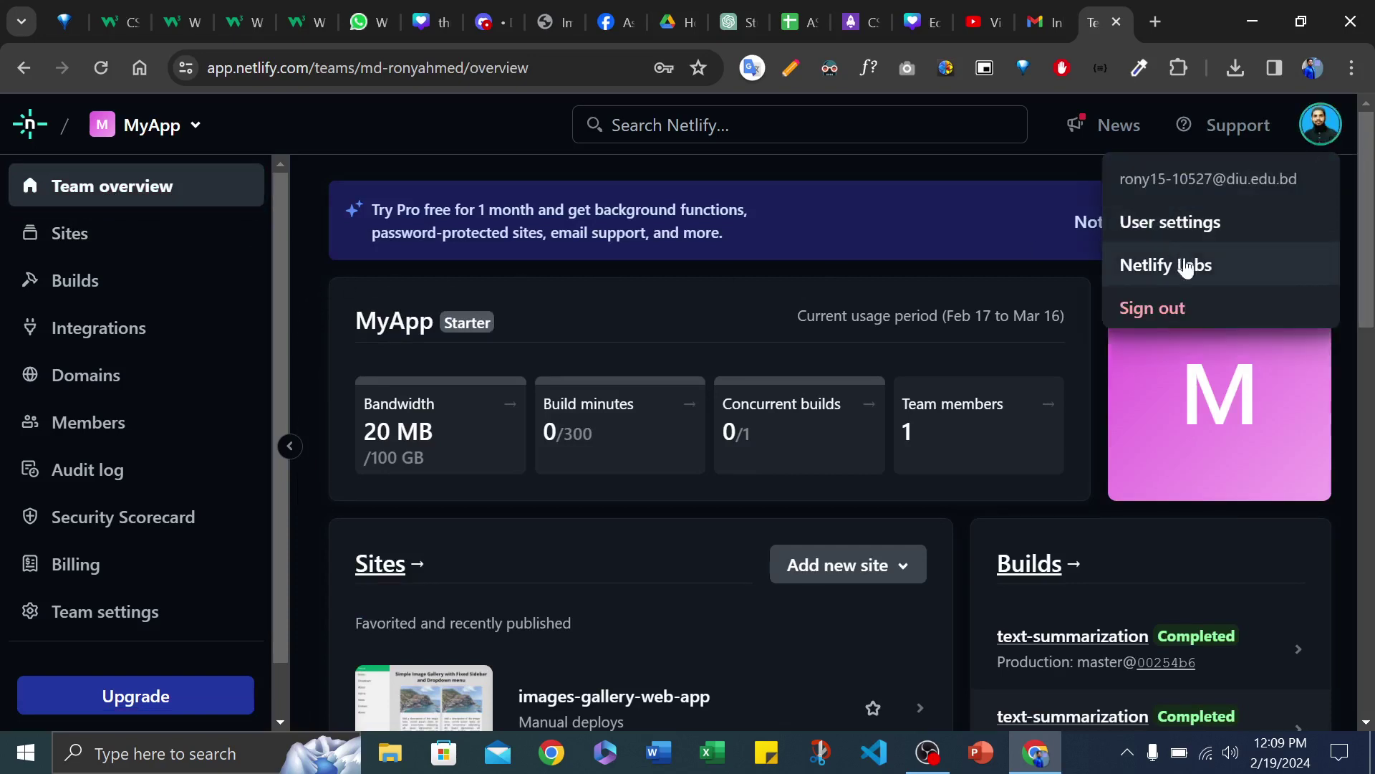
Sign out and open the email login form with its prefilled address.
click(1163, 308)
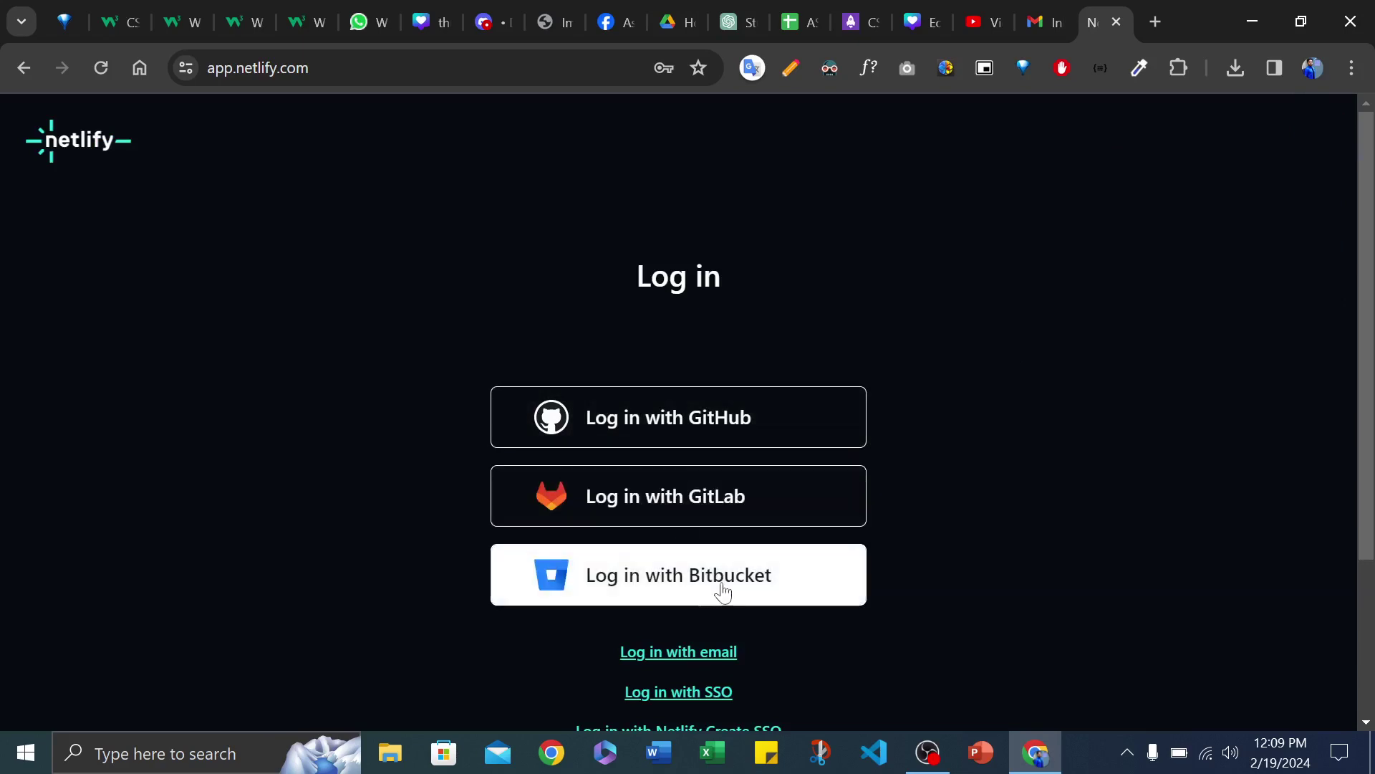
scroll(745, 577, down, 1)
scroll(706, 626, down, 1)
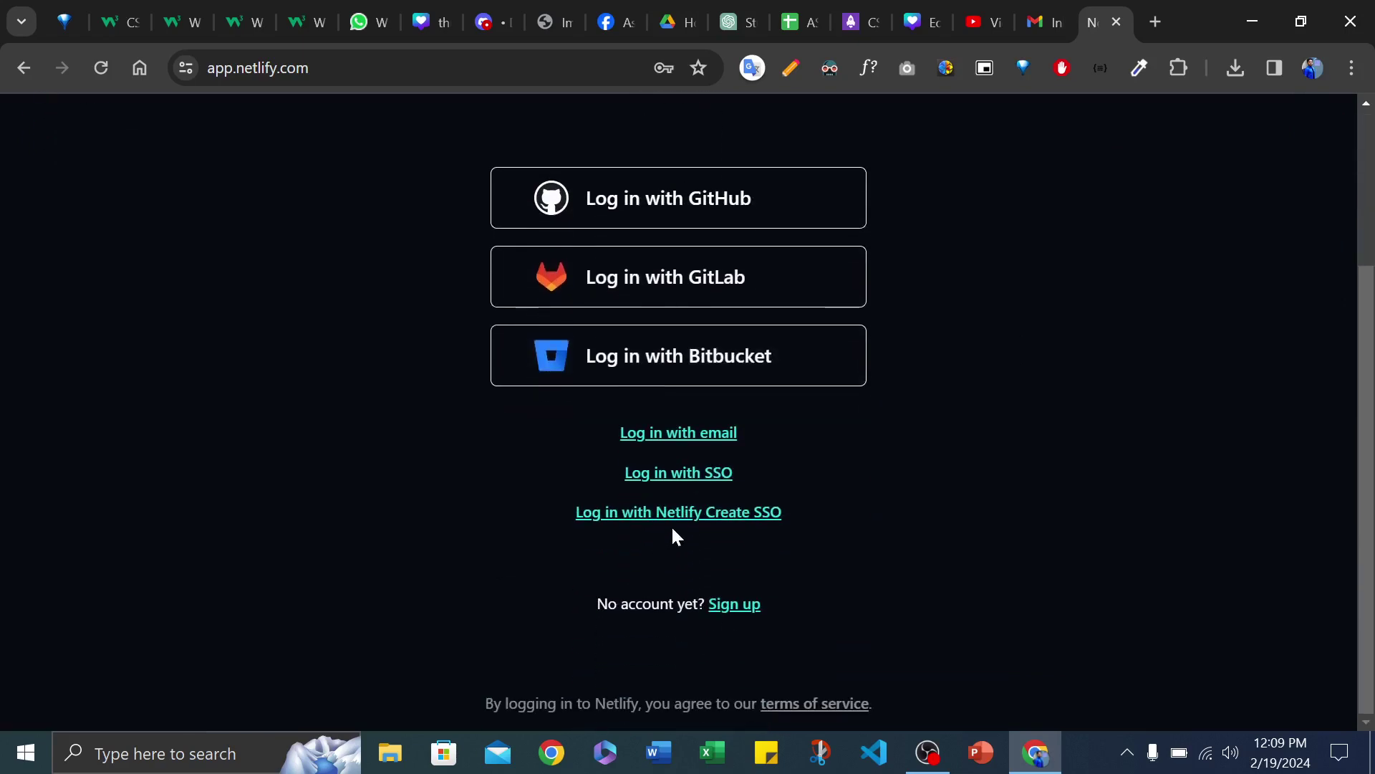
click(683, 438)
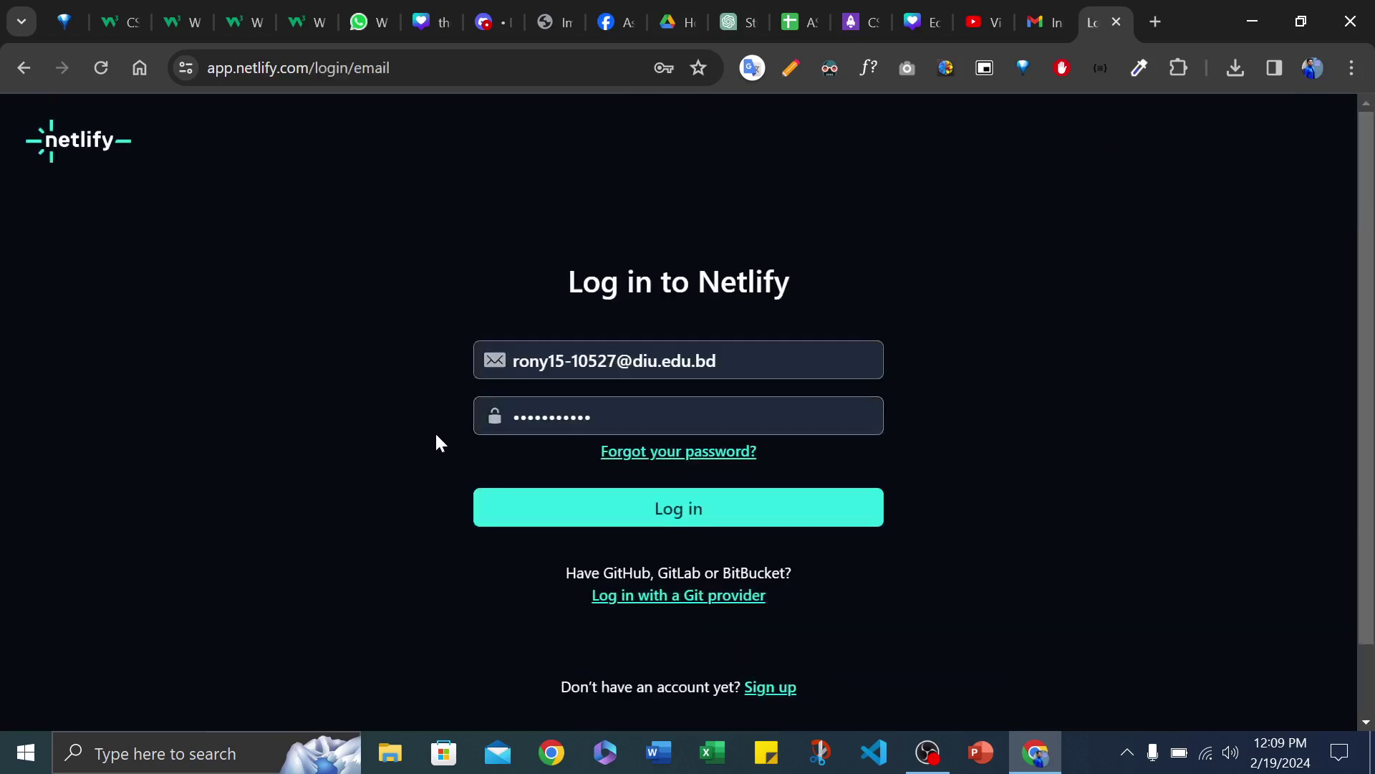
drag(720, 361, 480, 360)
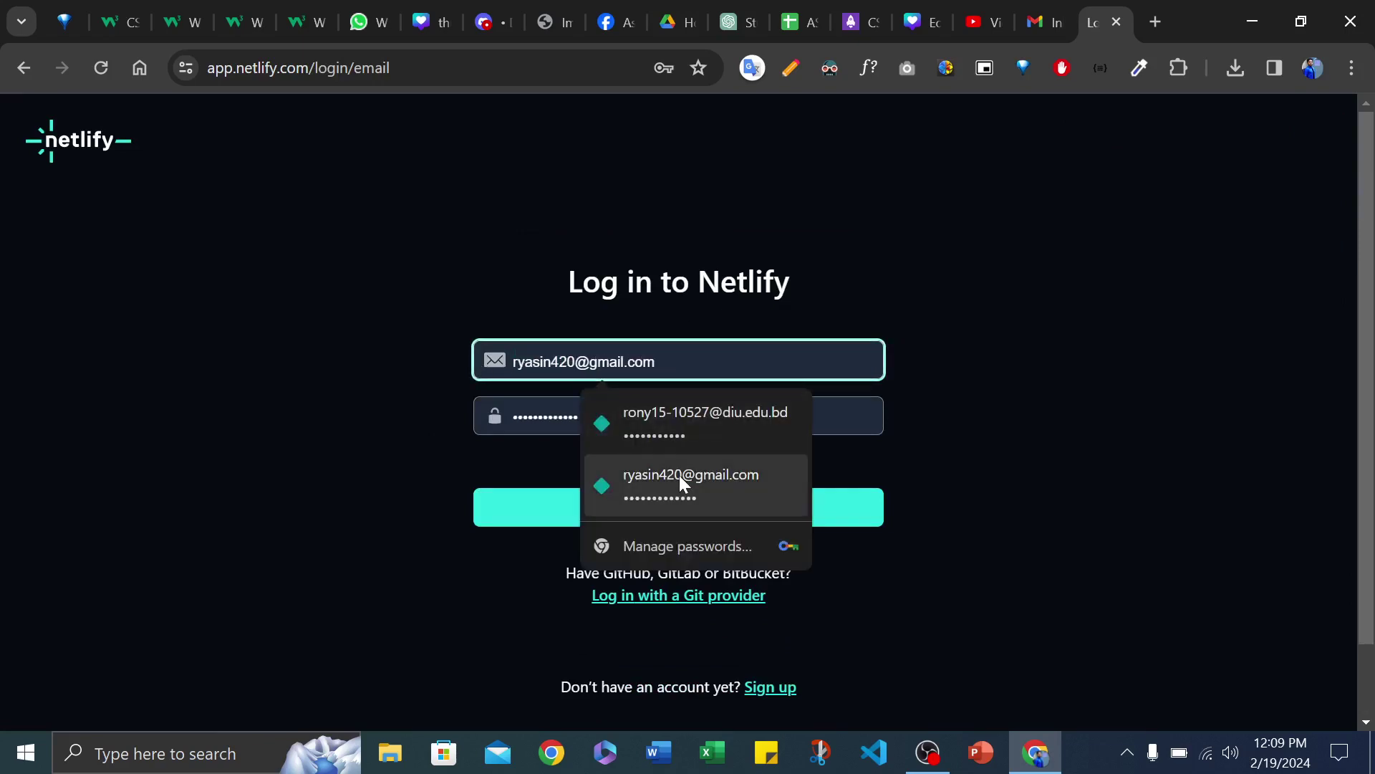
click(813, 310)
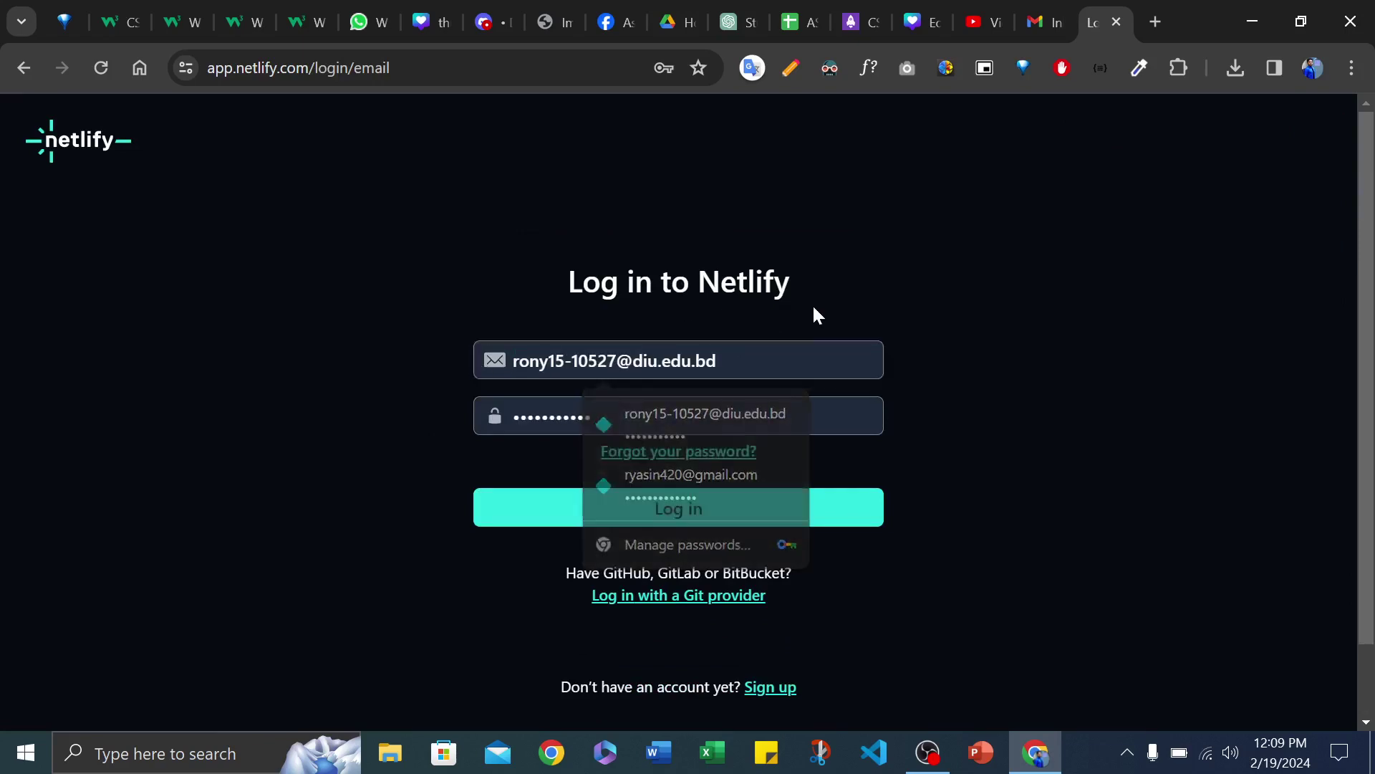
click(647, 507)
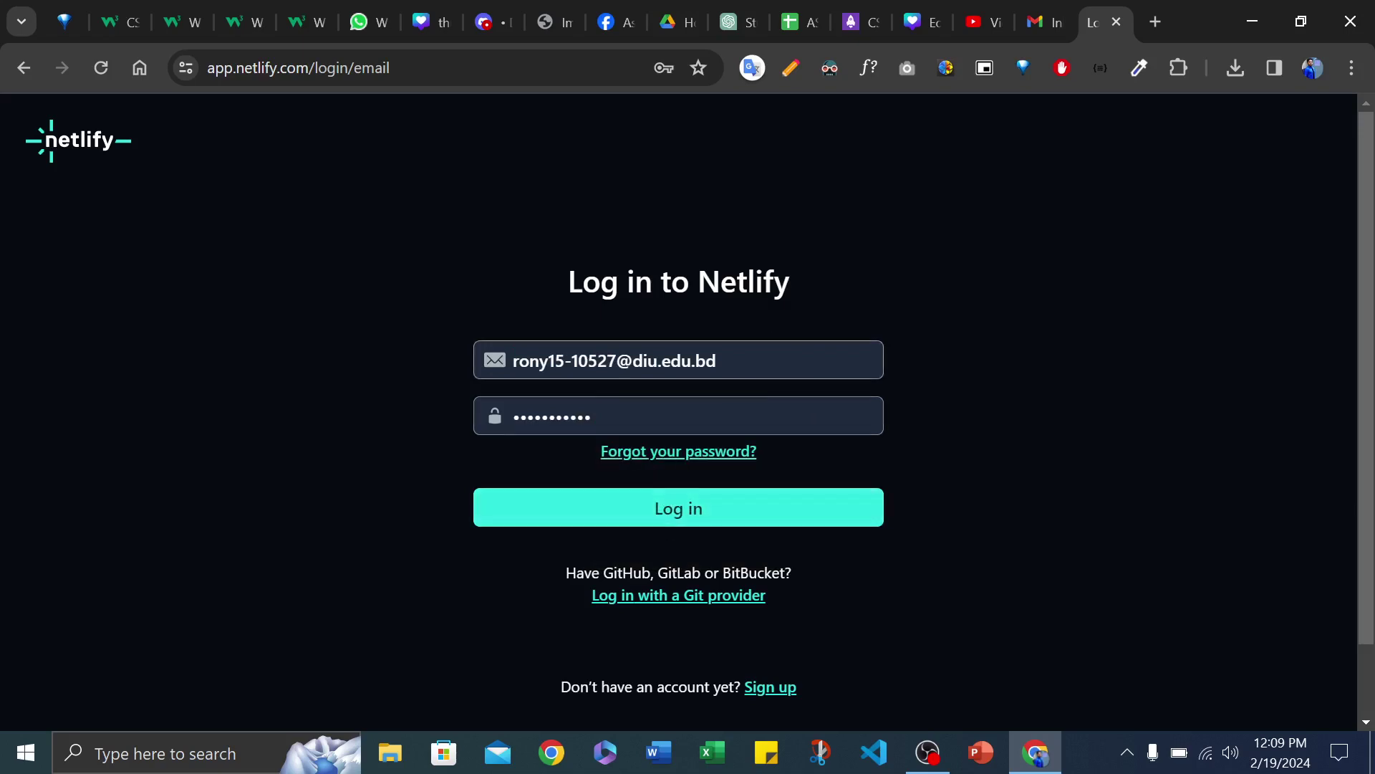
Log in with the other saved Gmail account and dismiss the Pro trial offer.
drag(732, 362, 519, 362)
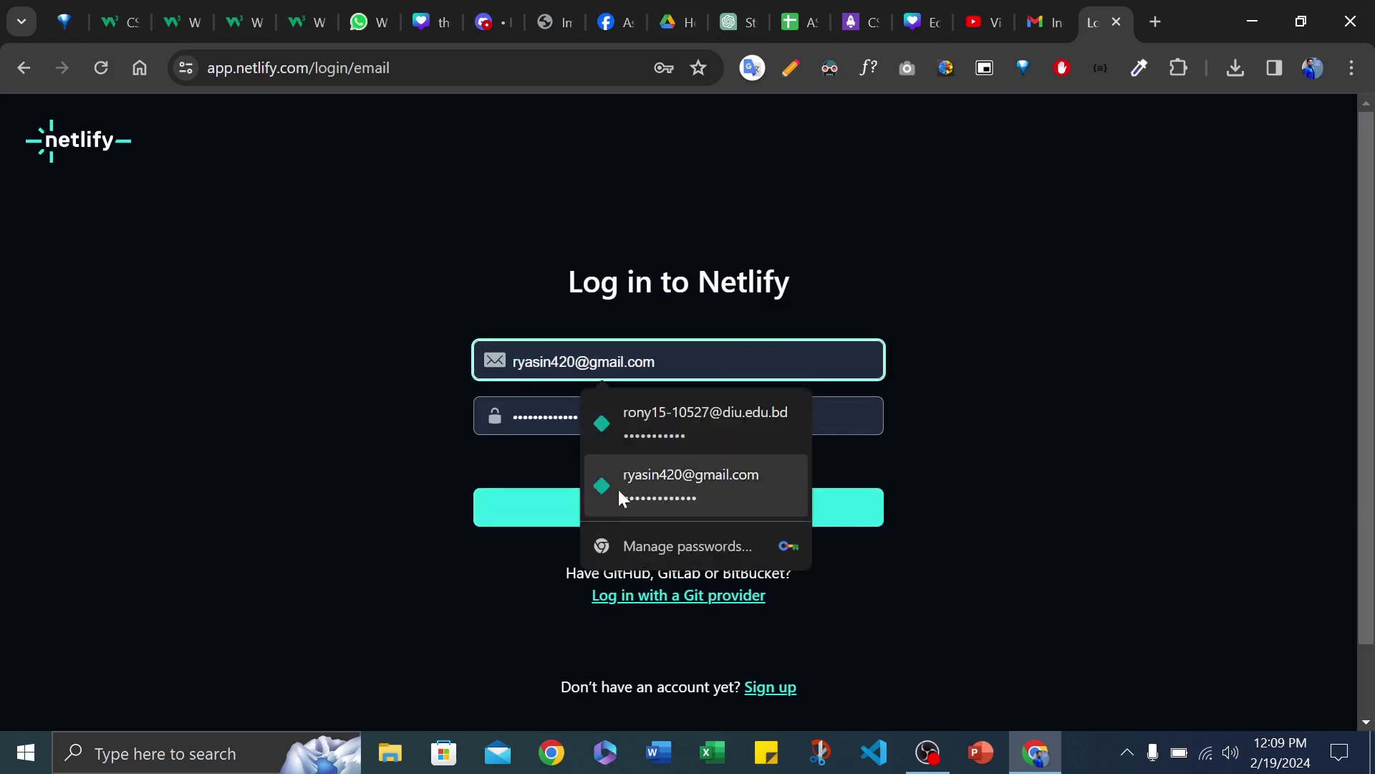
click(620, 487)
click(651, 519)
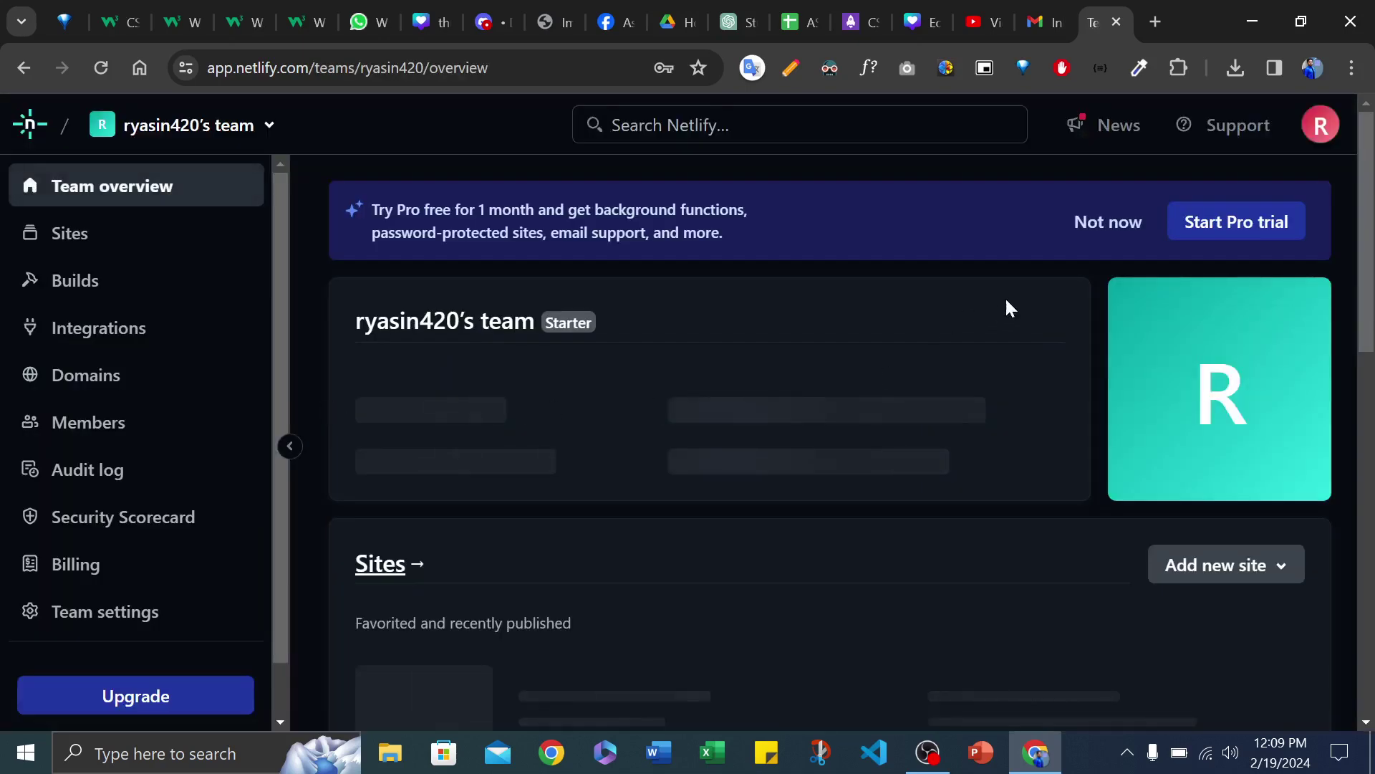
click(1108, 231)
scroll(635, 490, down, 5)
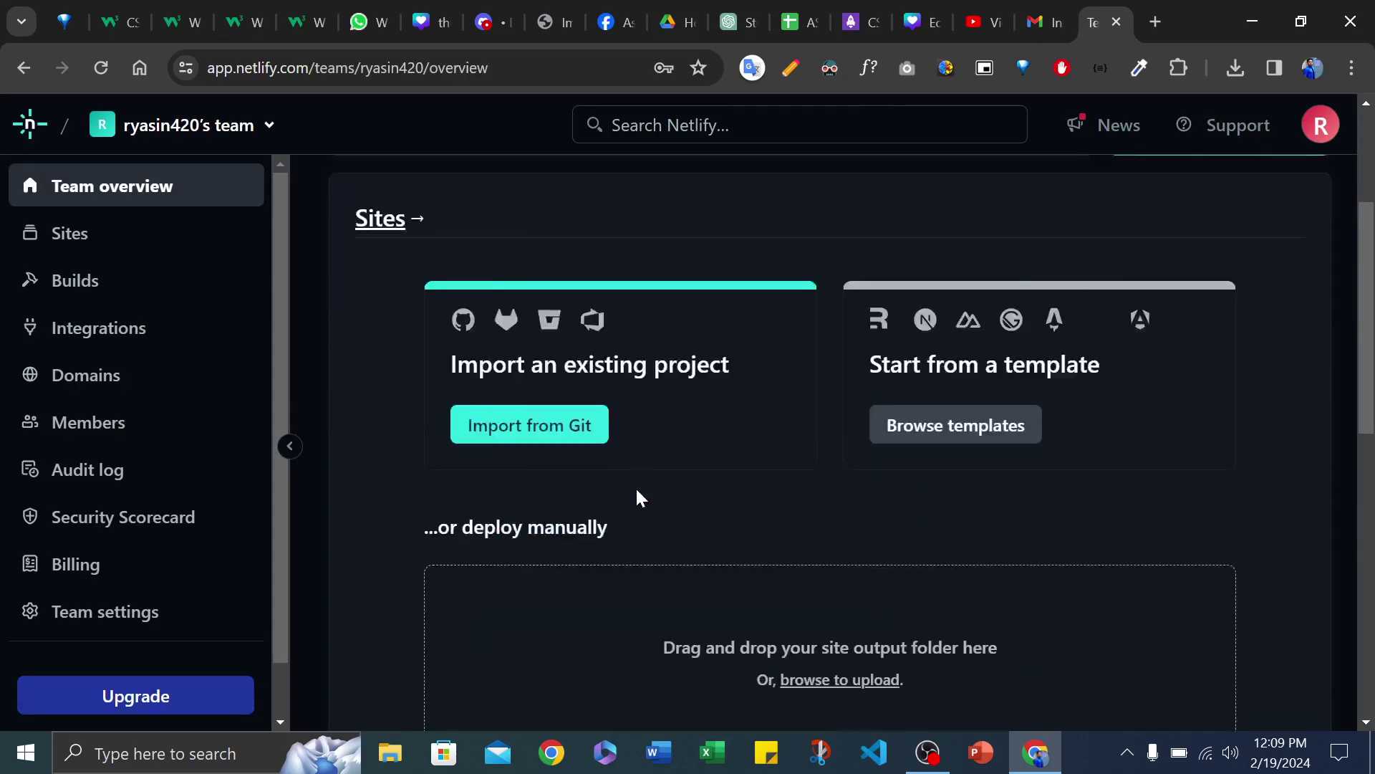
scroll(457, 457, up, 5)
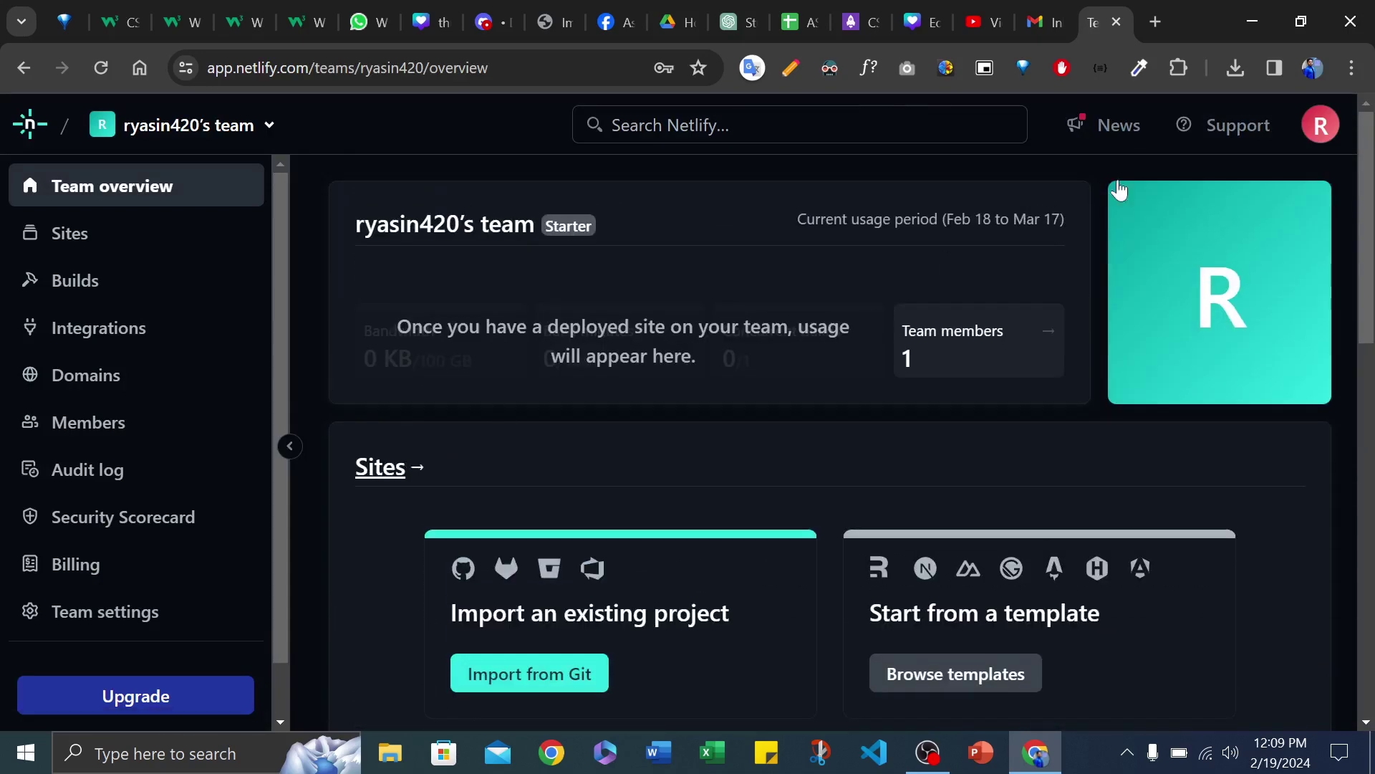